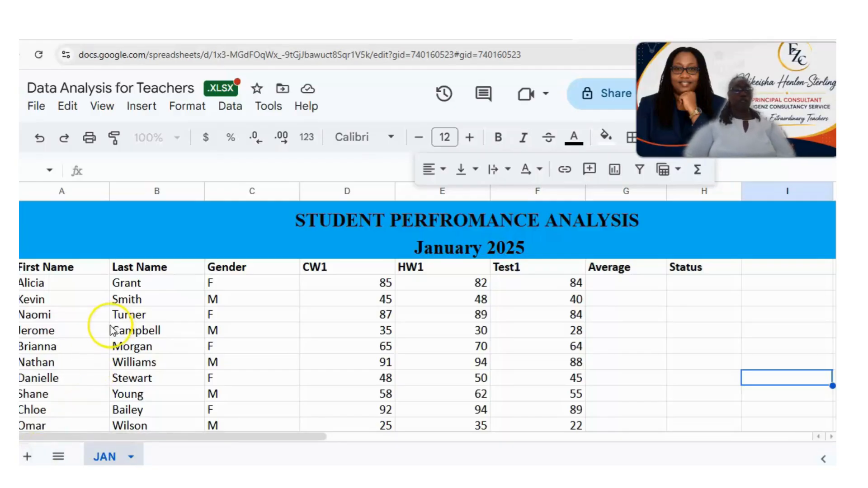
Select the student table A3:H37, headers included, and open the advanced range sorting options.
scroll(108, 328, "down", 1)
scroll(108, 330, "up", 1)
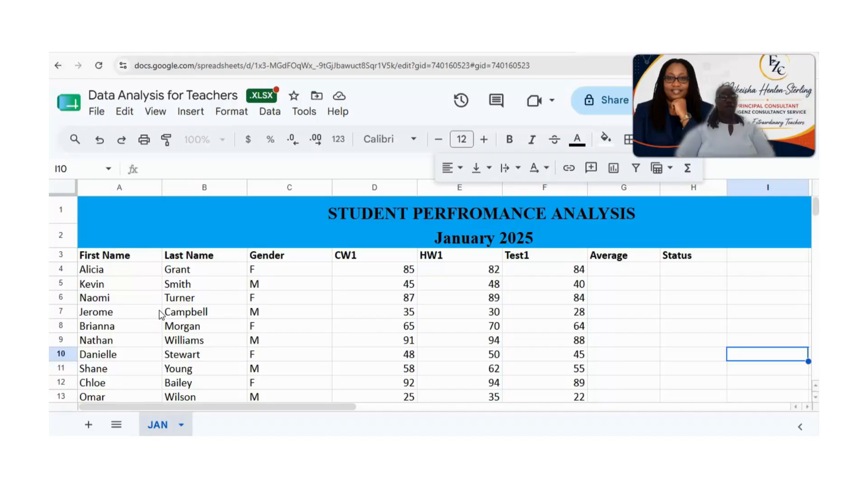
scroll(181, 312, "down", 2)
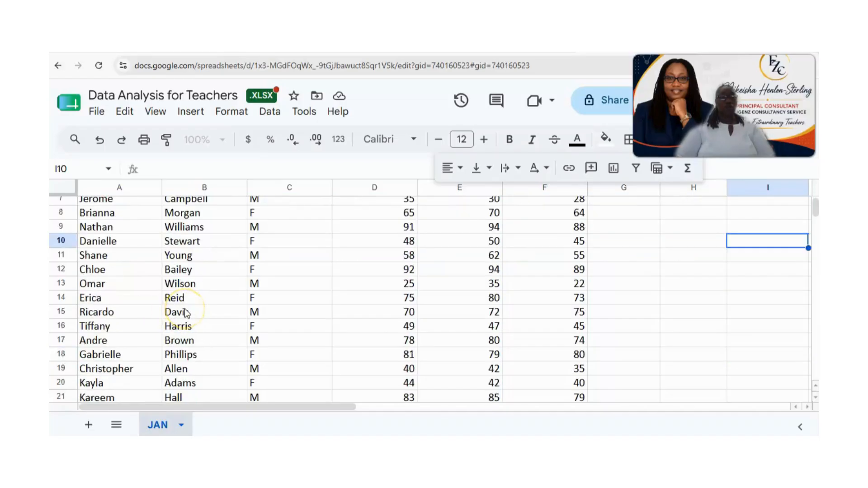
scroll(186, 312, "up", 2)
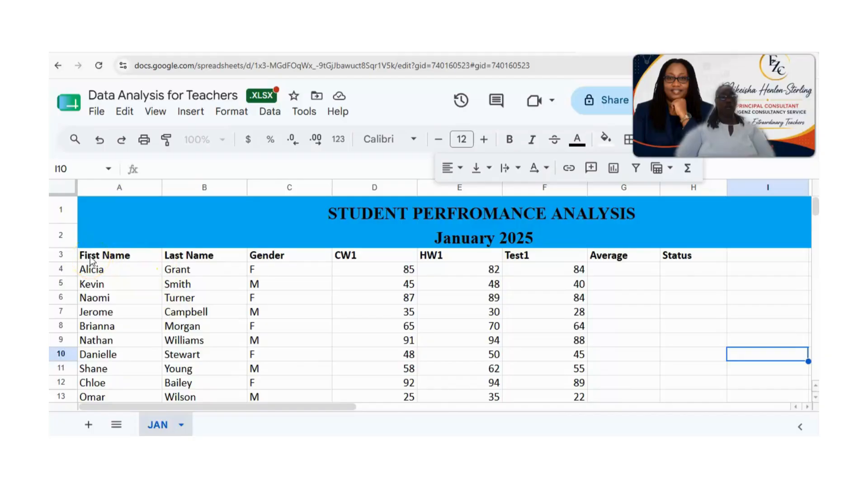
left_click_drag(90, 259, 676, 335)
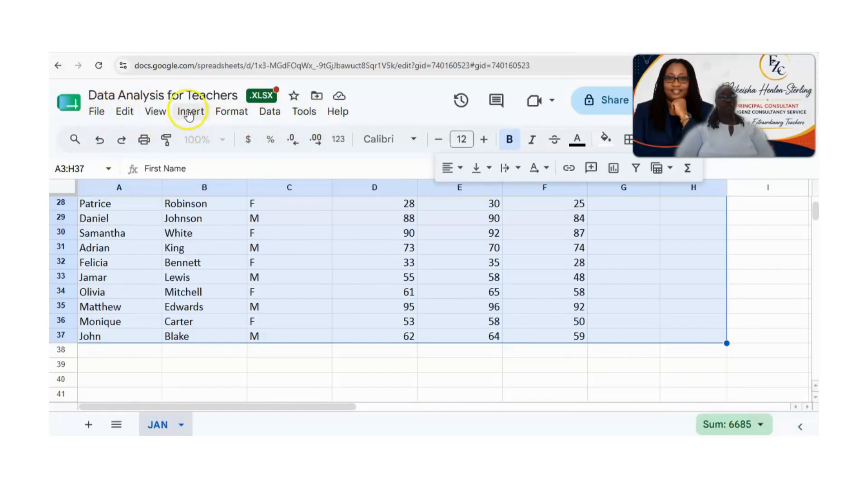
left_click(271, 113)
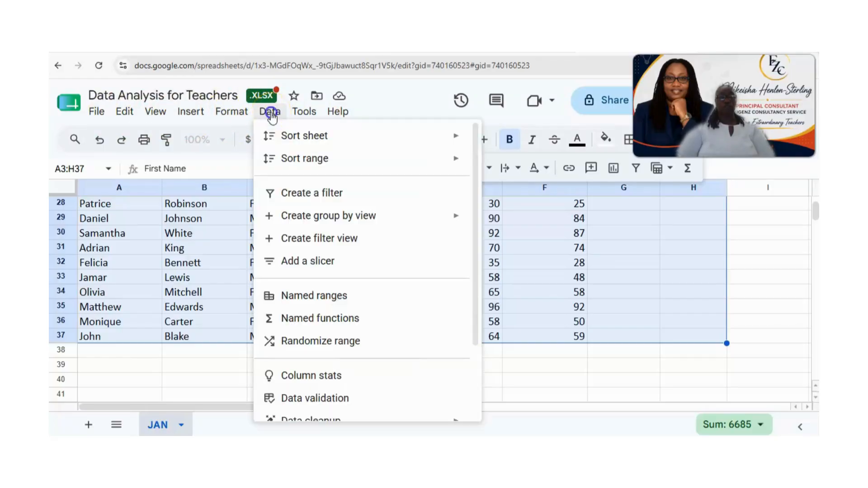
left_click(298, 160)
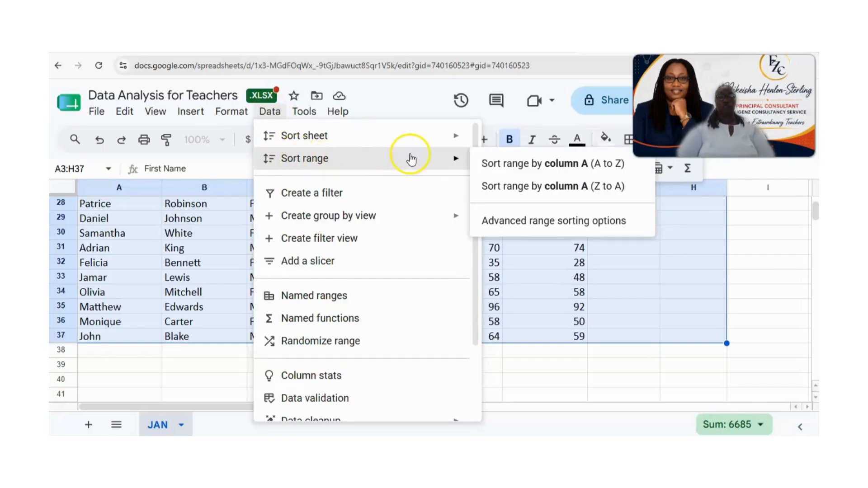
left_click(518, 222)
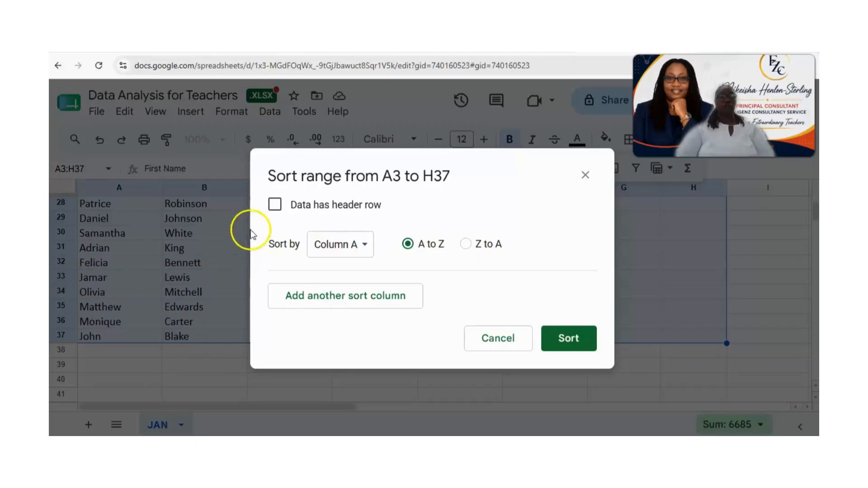
Sort the range by Last Name from A to Z, treating the first row as a header row.
left_click(275, 205)
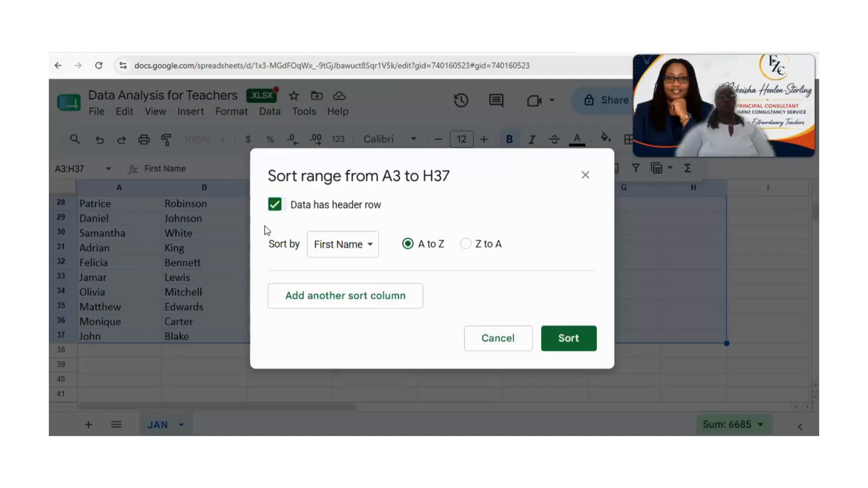
left_click(275, 205)
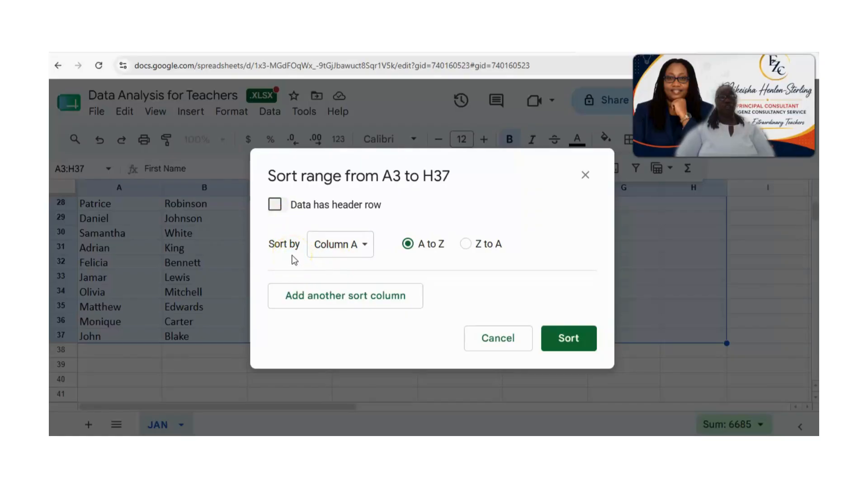
left_click(275, 205)
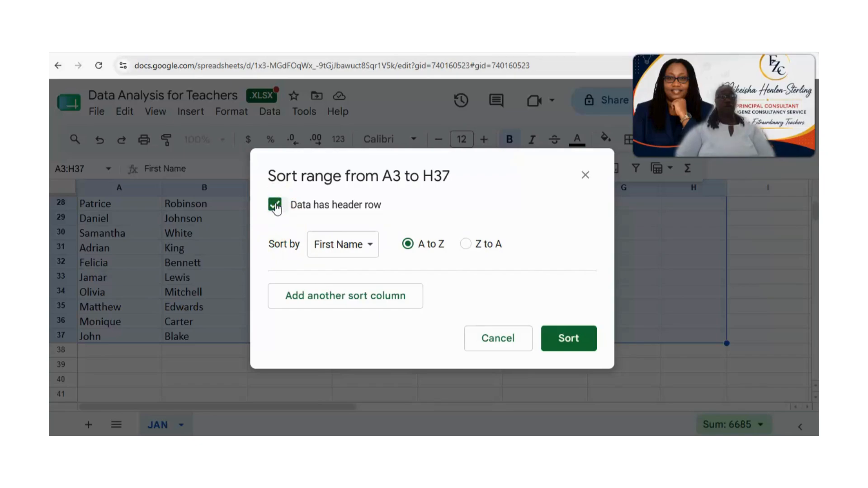
left_click(370, 249)
left_click(370, 267)
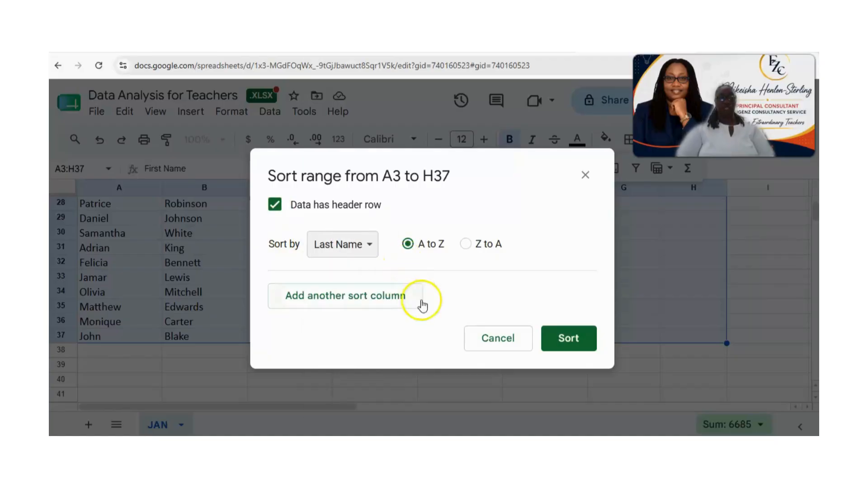
left_click(575, 352)
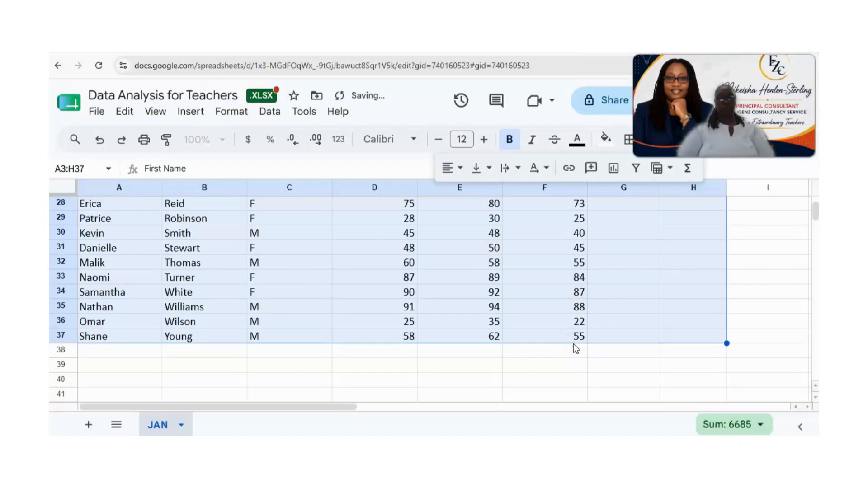
Sort the range A3:H37 by Gender from A to Z using the advanced options, with the data marked as having a header row.
scroll(327, 286, "up", 4)
scroll(275, 293, "up", 5)
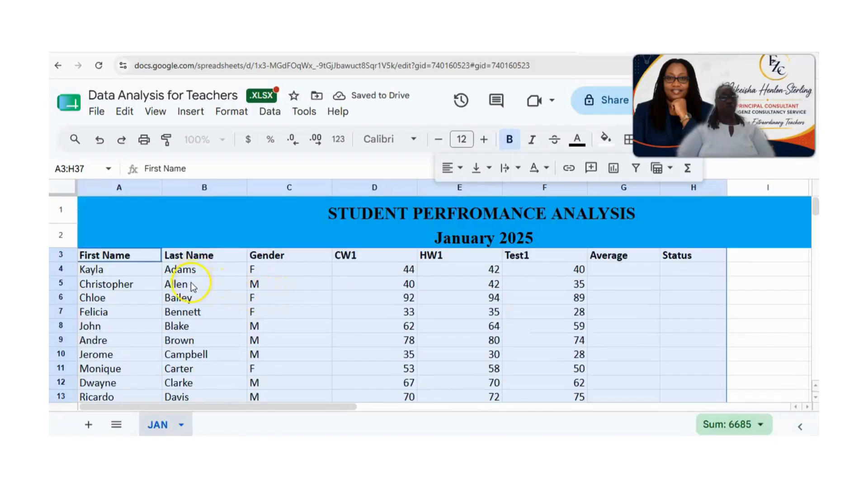
scroll(194, 280, "down", 1)
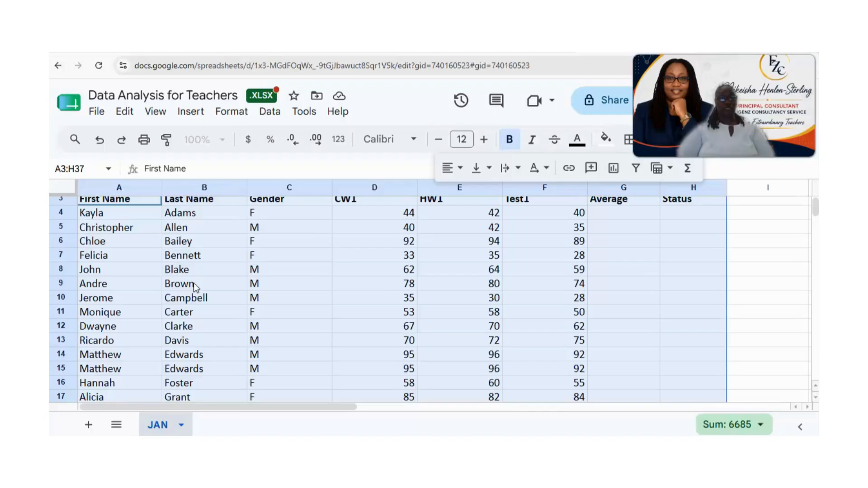
scroll(195, 287, "up", 2)
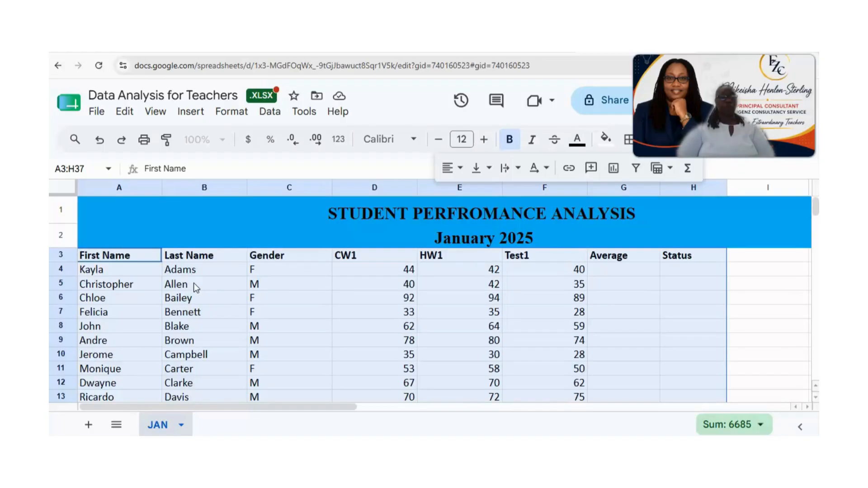
left_click(267, 113)
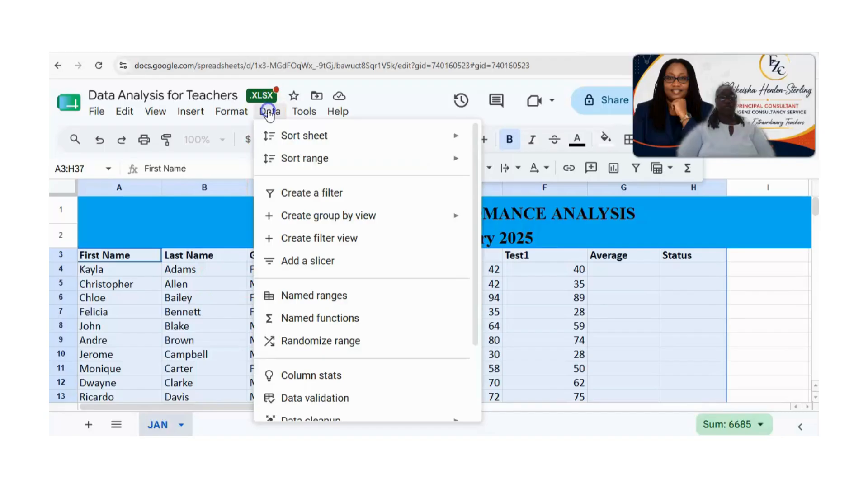
mouse_move(294, 163)
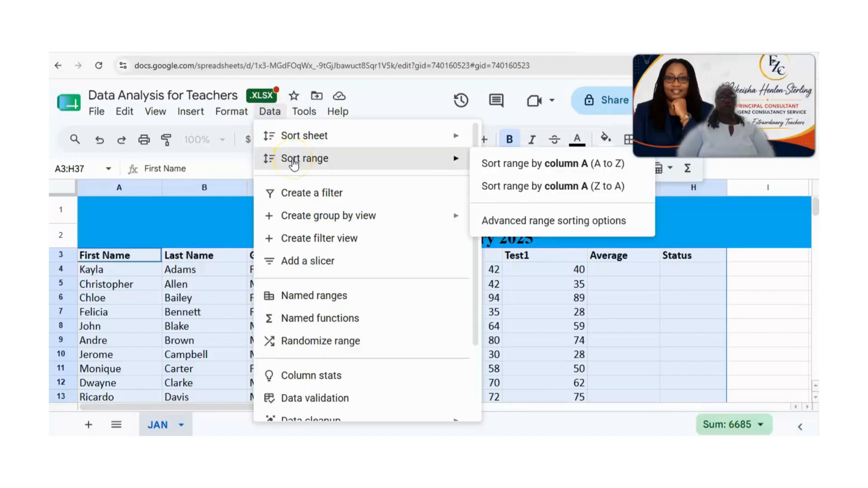
left_click(512, 228)
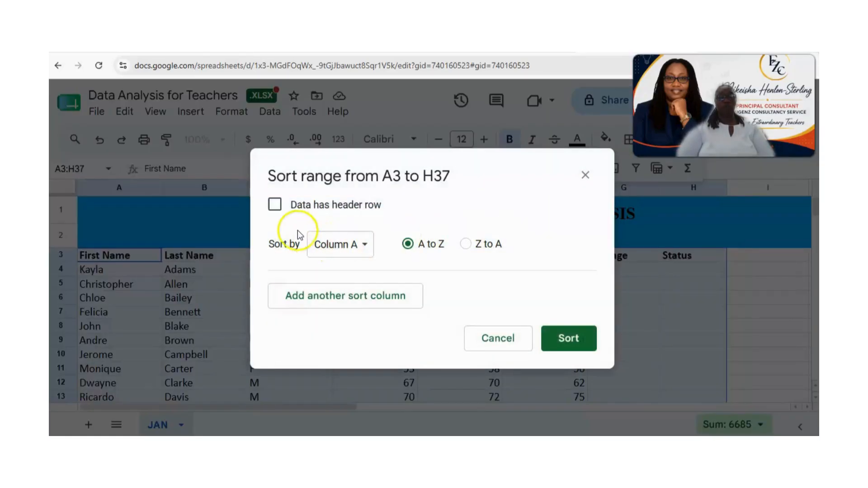
left_click(274, 205)
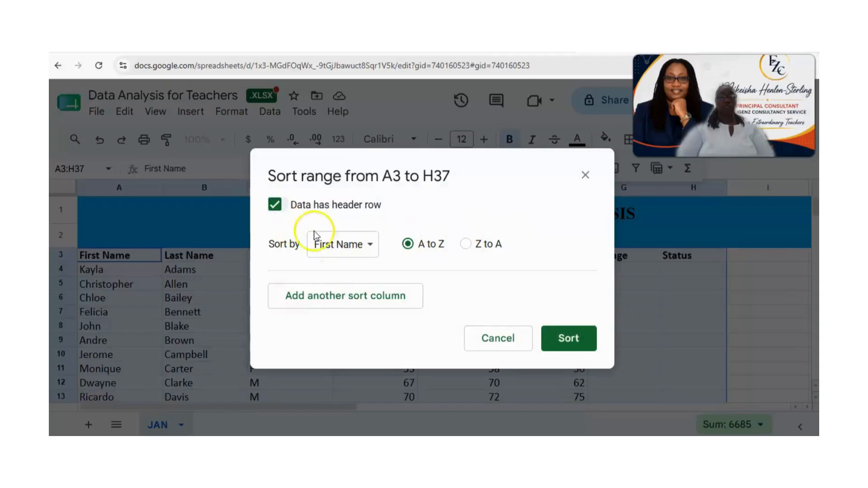
left_click(370, 247)
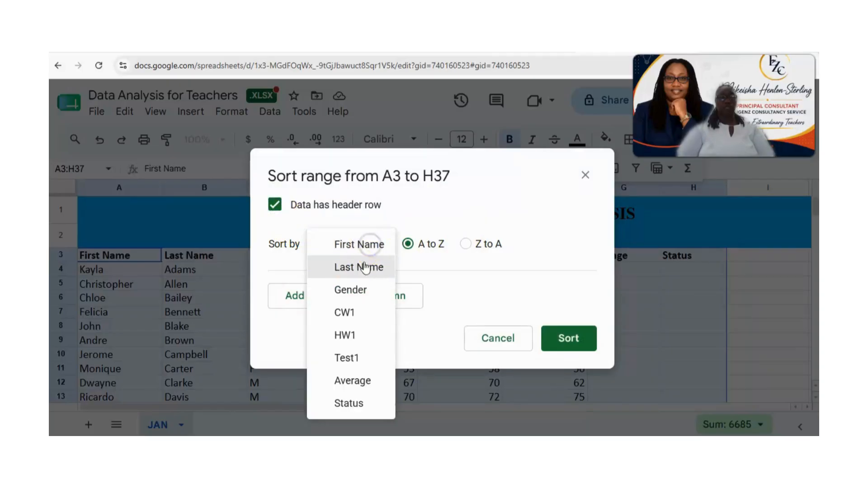
left_click(354, 290)
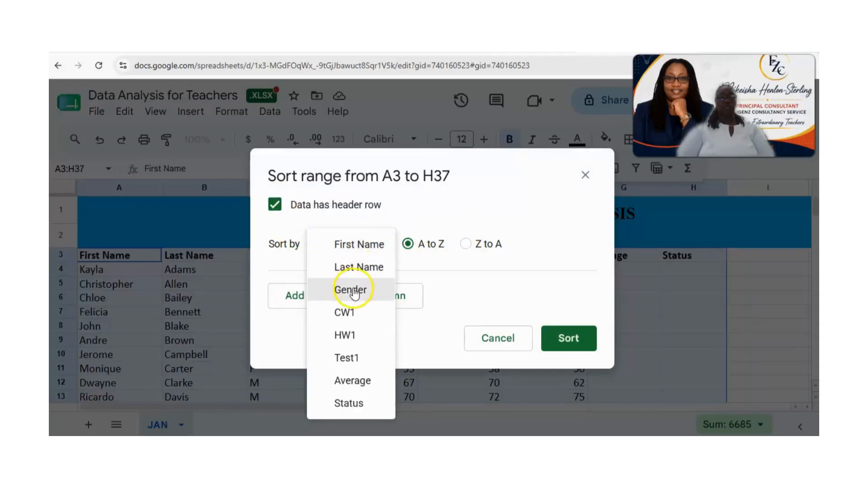
left_click(560, 343)
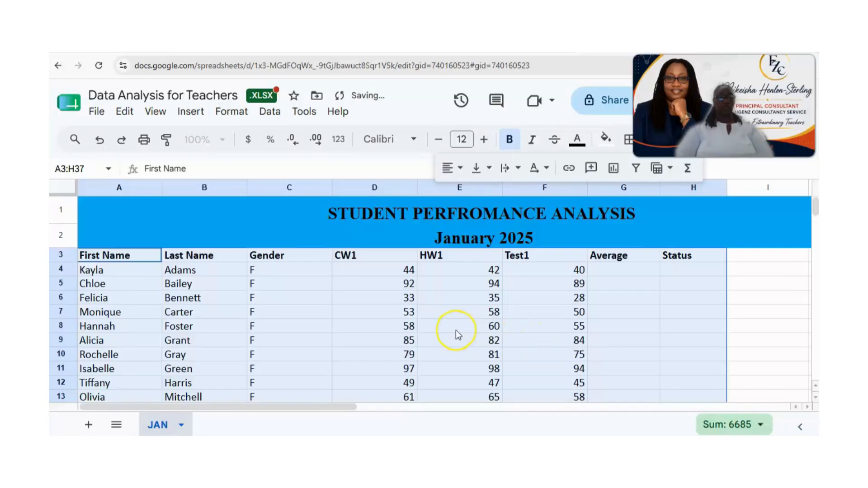
Review the sorted student list through the female and male rows, examining the Gender grouping and the Last Name order within it.
scroll(456, 330, "down", 6)
scroll(453, 331, "up", 3)
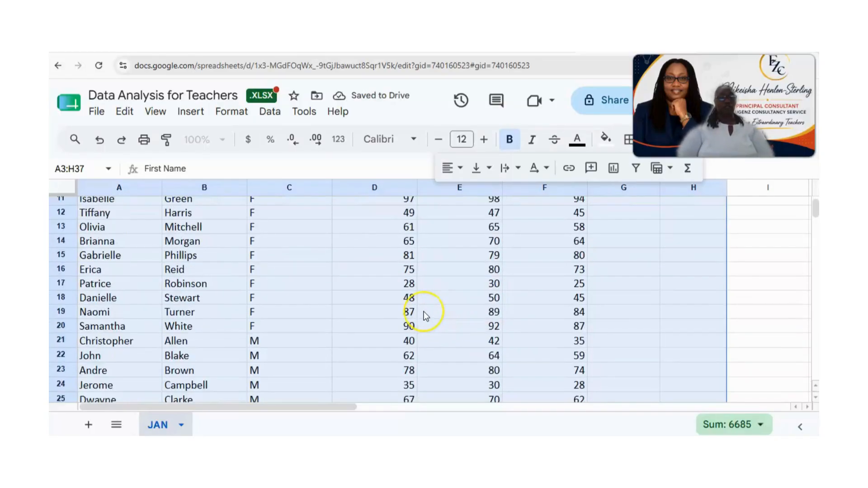
scroll(424, 312, "up", 3)
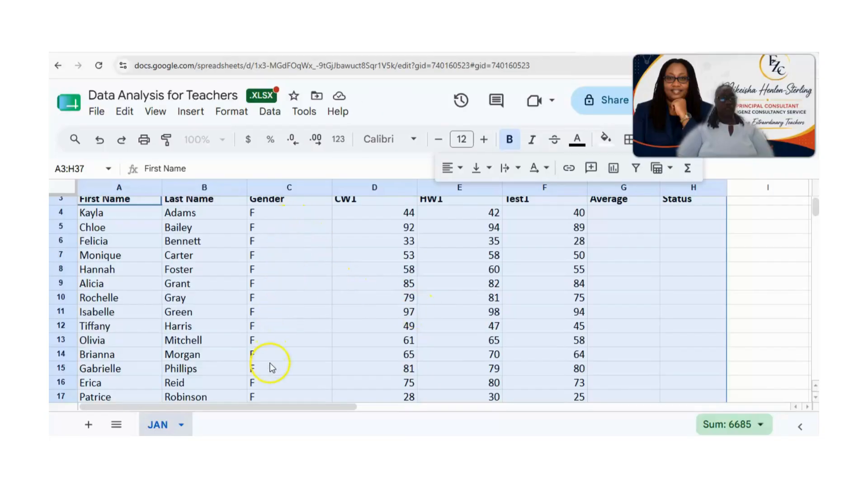
scroll(270, 363, "down", 3)
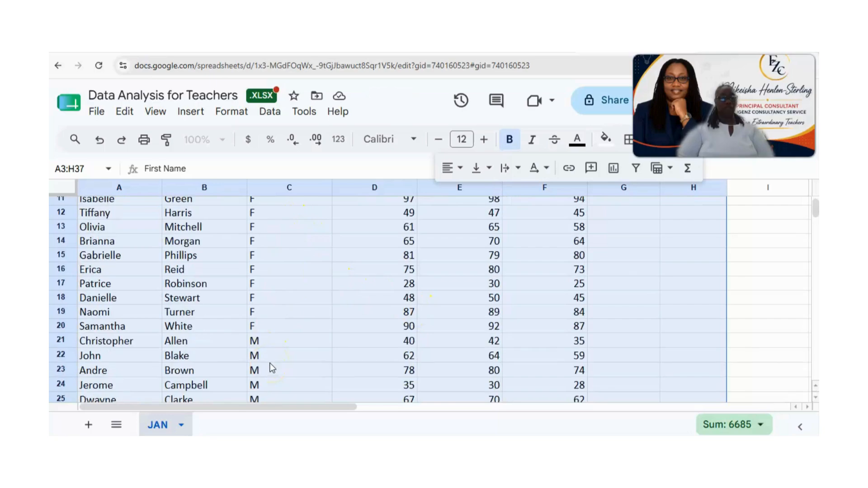
scroll(274, 354, "down", 3)
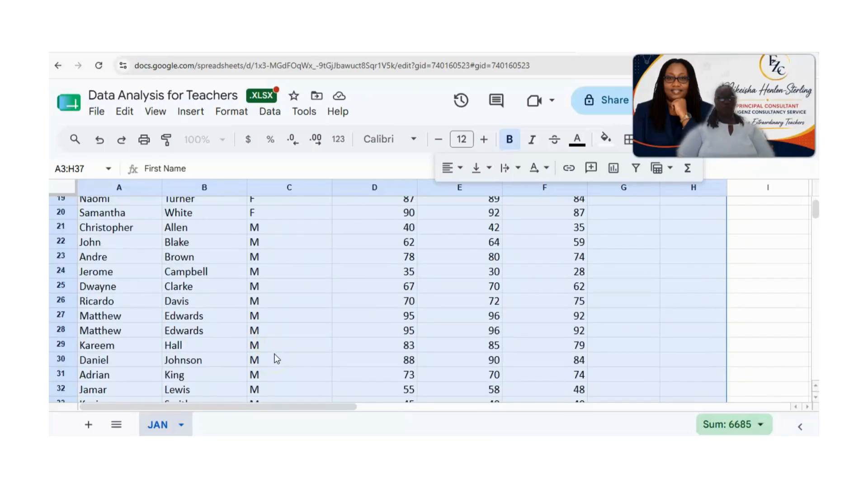
scroll(275, 351, "up", 4)
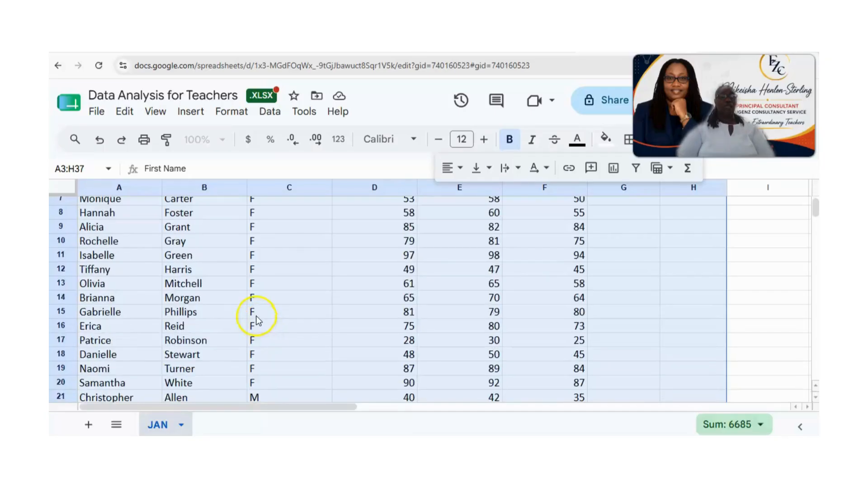
scroll(239, 283, "up", 2)
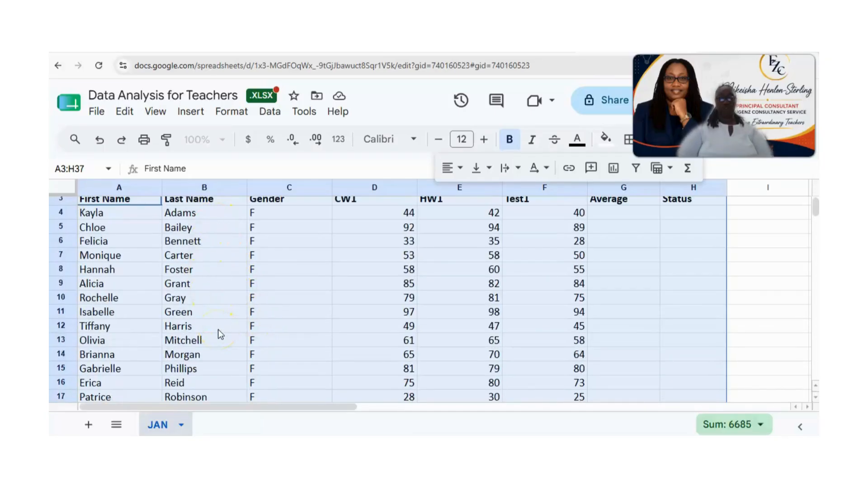
left_click(686, 298)
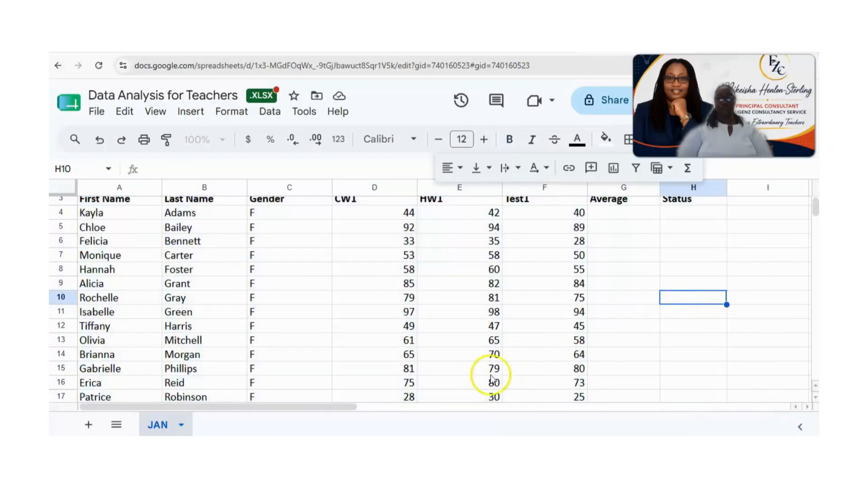
left_click_drag(344, 408, 325, 406)
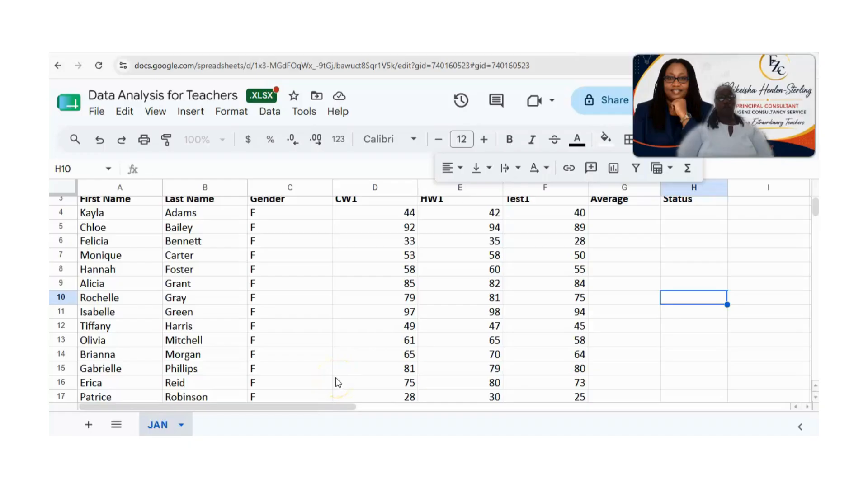
scroll(336, 378, "up", 2)
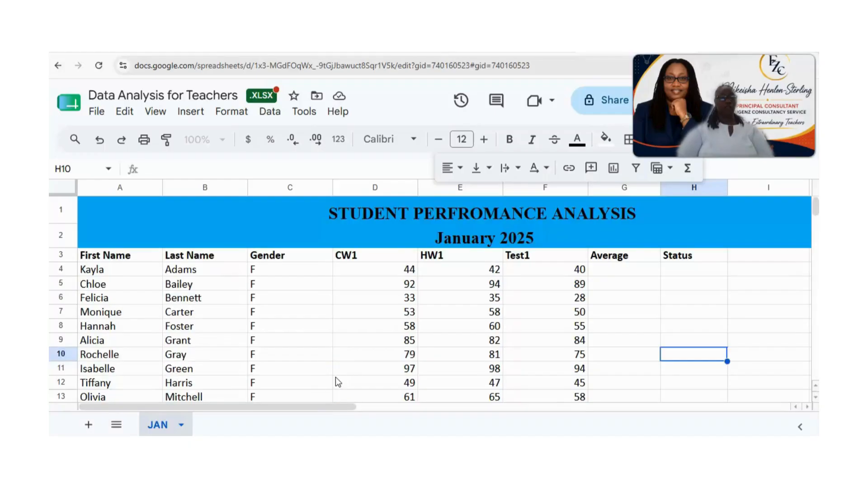
Inspect the first and last name cells of the students in rows 4 and 5, and the CW1 score in D5.
left_click(199, 272)
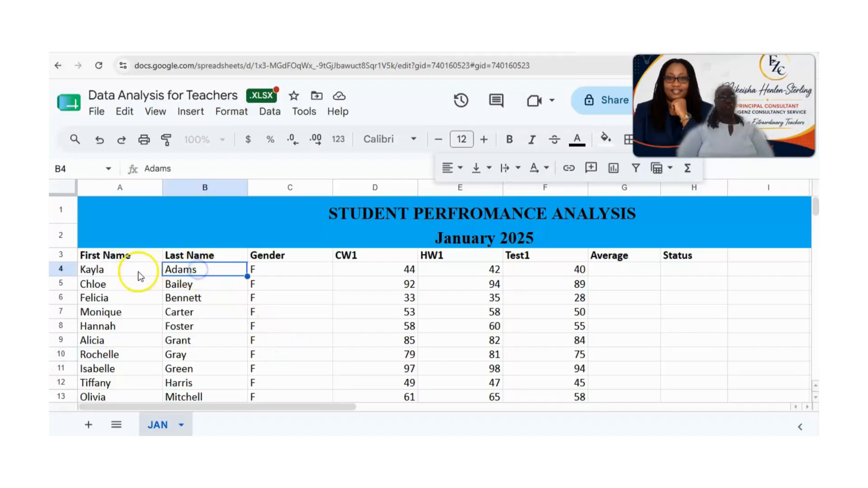
left_click(134, 271)
left_click(189, 271)
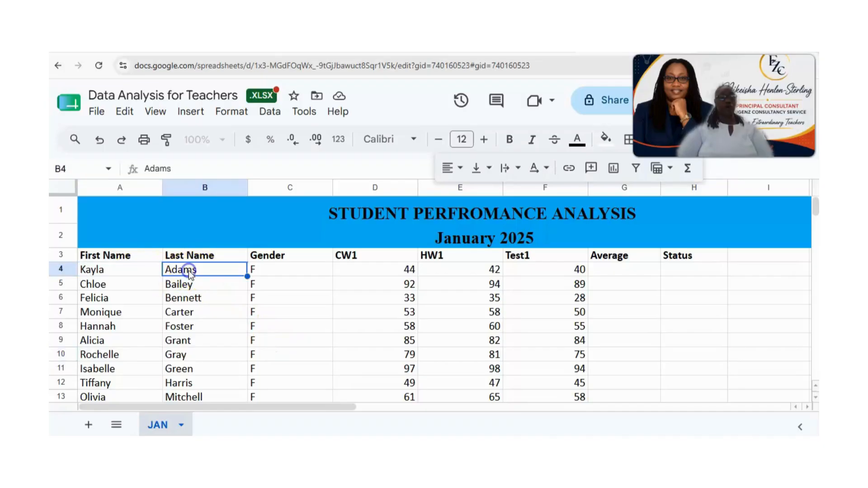
left_click(189, 284)
left_click(150, 284)
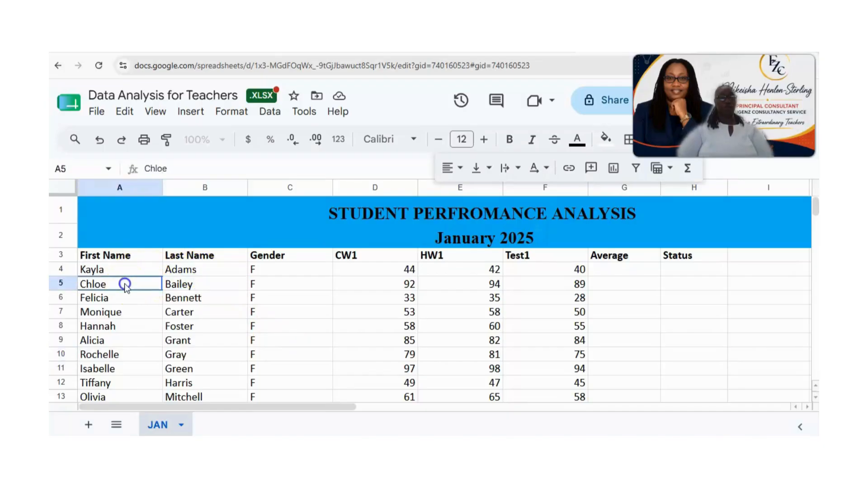
left_click(407, 284)
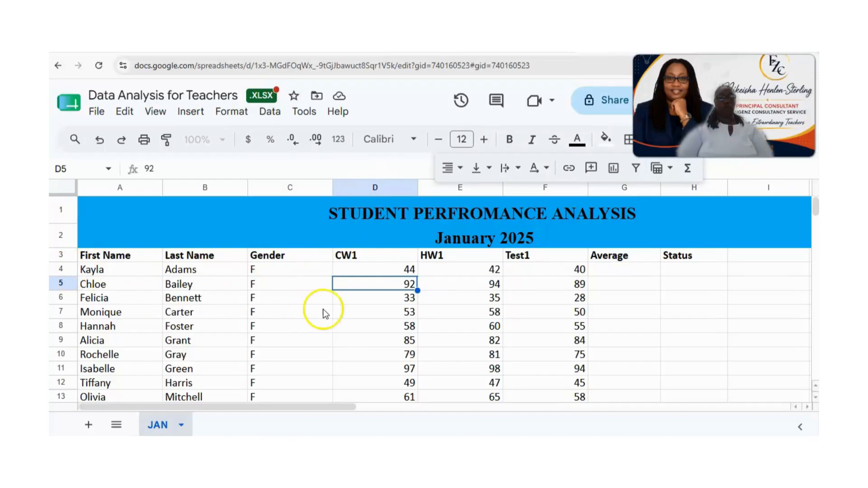
Calculate the first student's average in G4 with =AVERAGE(D4:F4), covering the CW1, HW1 and Test1 scores.
left_click(377, 271)
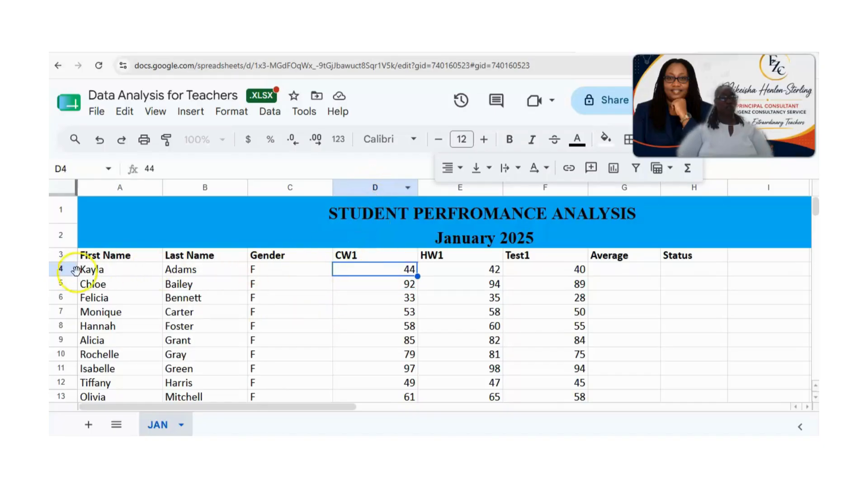
left_click(625, 269)
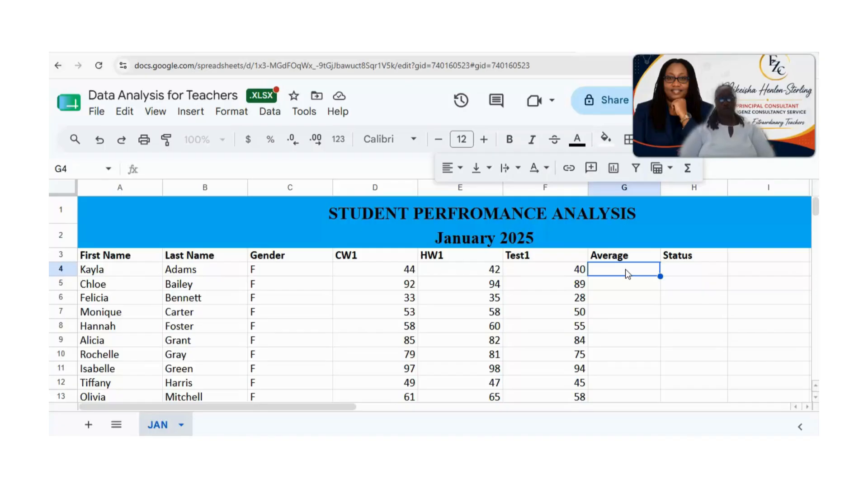
type("=")
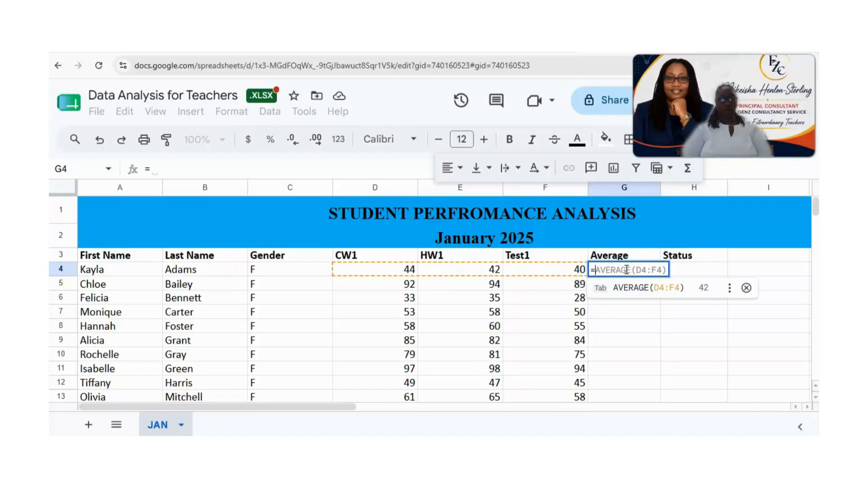
type("AVERAGE")
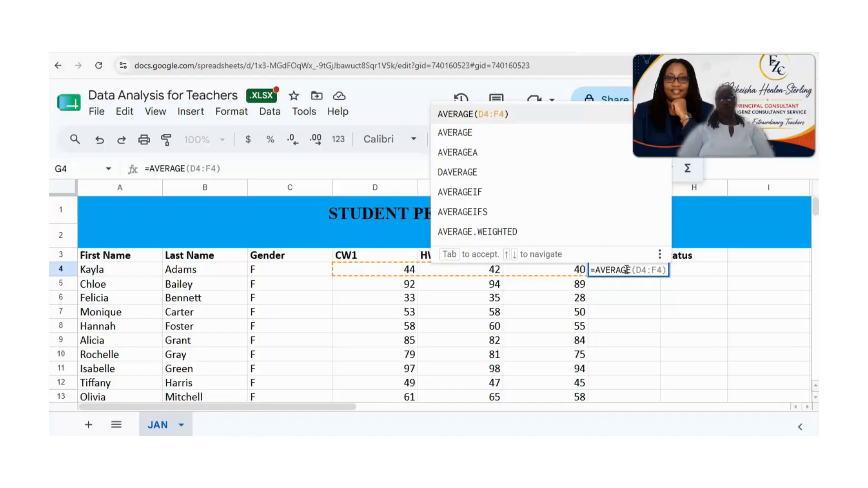
key("Tab")
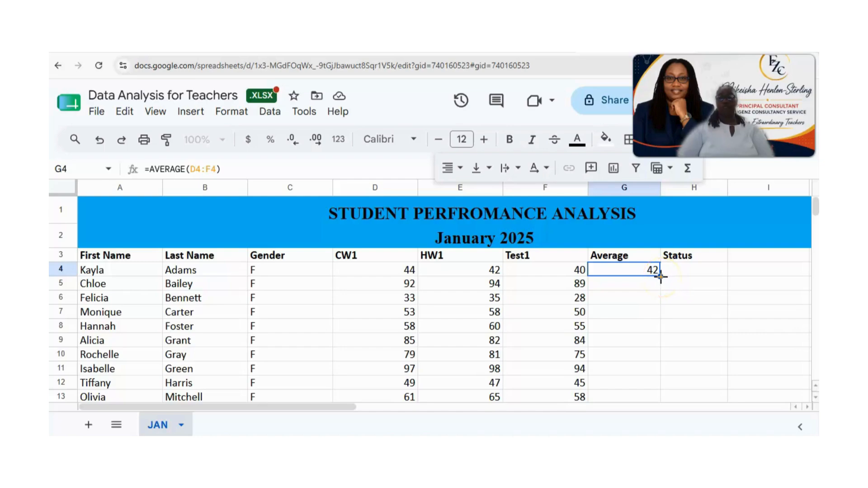
Fill the average formula down from G4 to G37 and format the averages to one decimal place.
left_click_drag(660, 275, 656, 370)
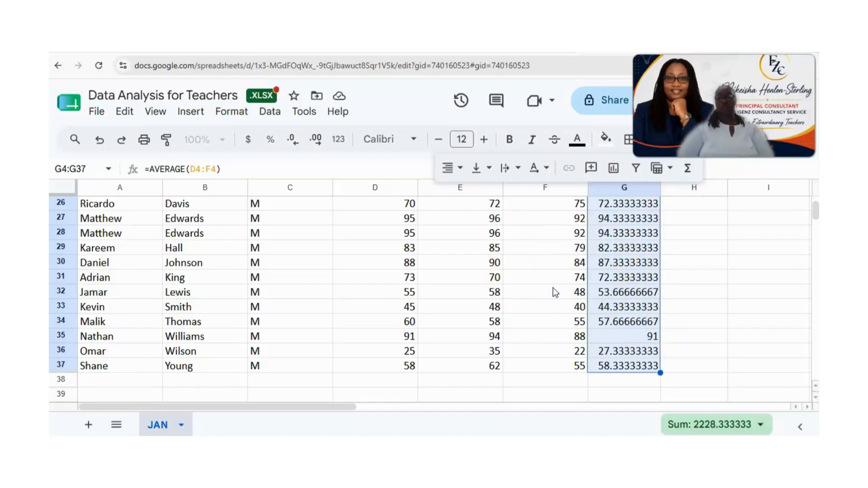
scroll(553, 292, "up", 3)
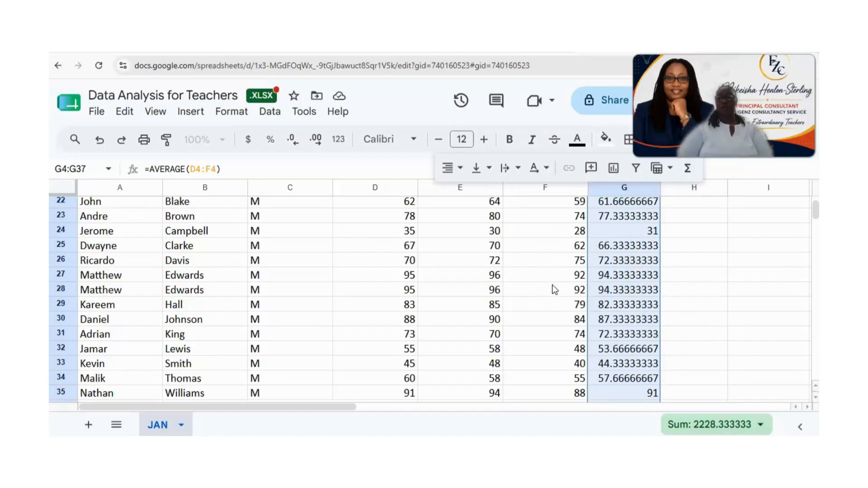
scroll(554, 287, "up", 2)
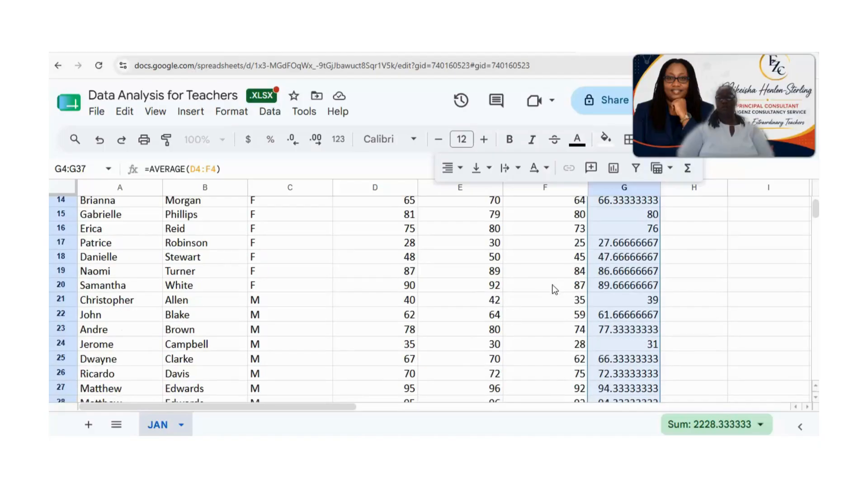
left_click(317, 146)
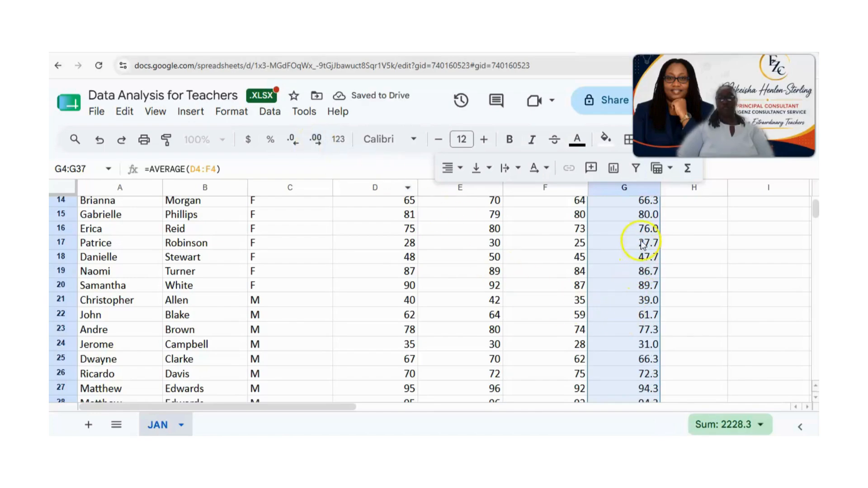
scroll(649, 316, "up", 5)
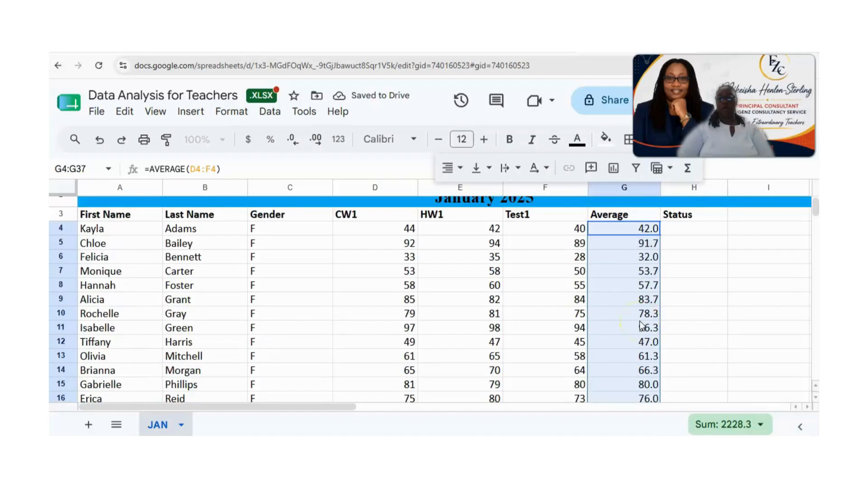
left_click(685, 312)
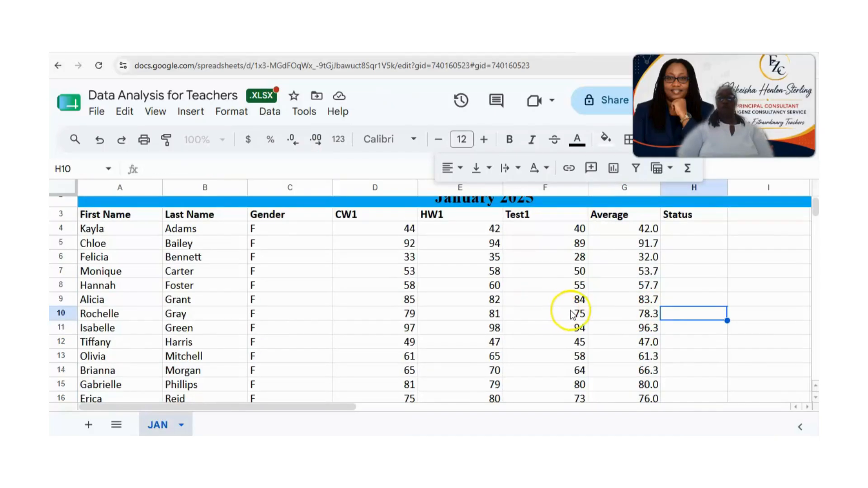
Review the Average column across the female and male rows and the first empty Status cell, H4.
scroll(608, 309, "up", 1)
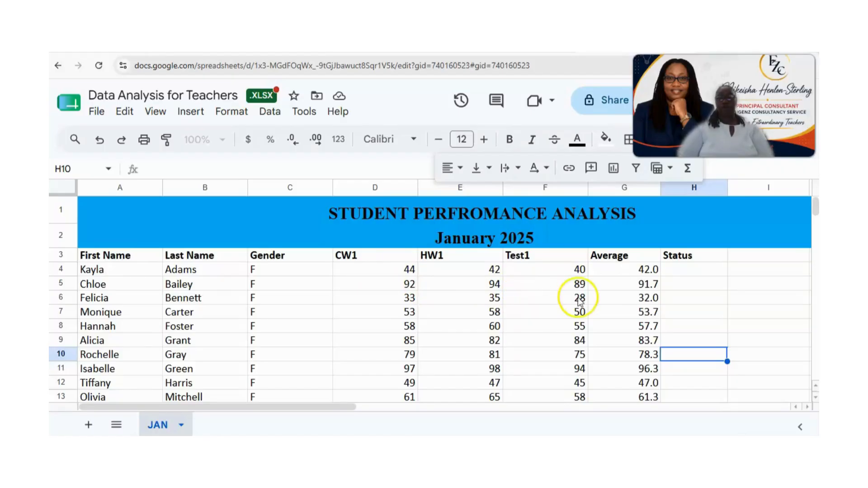
scroll(627, 281, "down", 1)
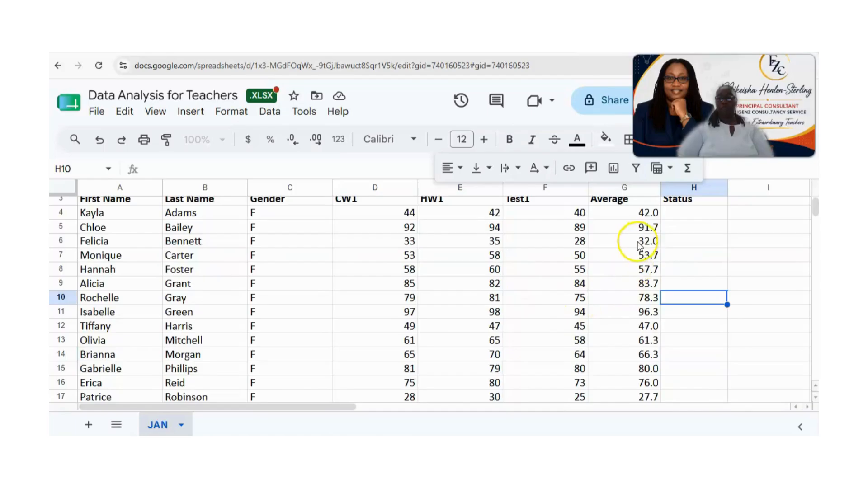
scroll(632, 263, "down", 1)
scroll(636, 250, "down", 1)
scroll(633, 260, "down", 2)
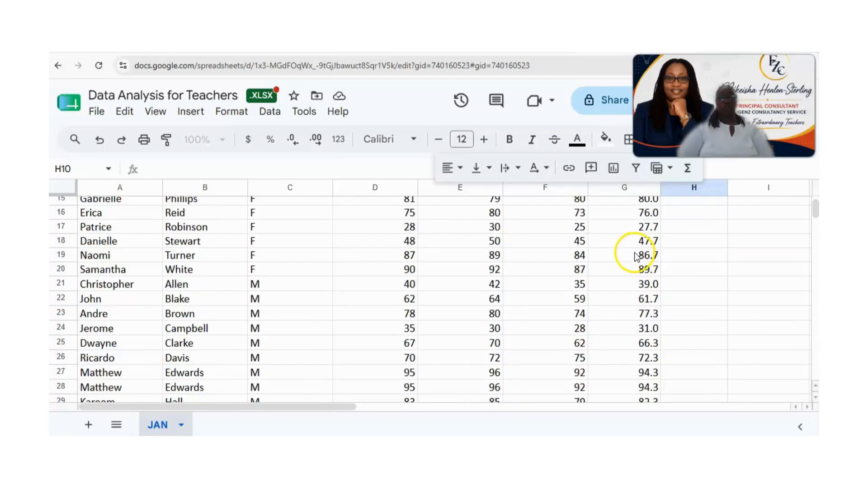
scroll(632, 260, "down", 1)
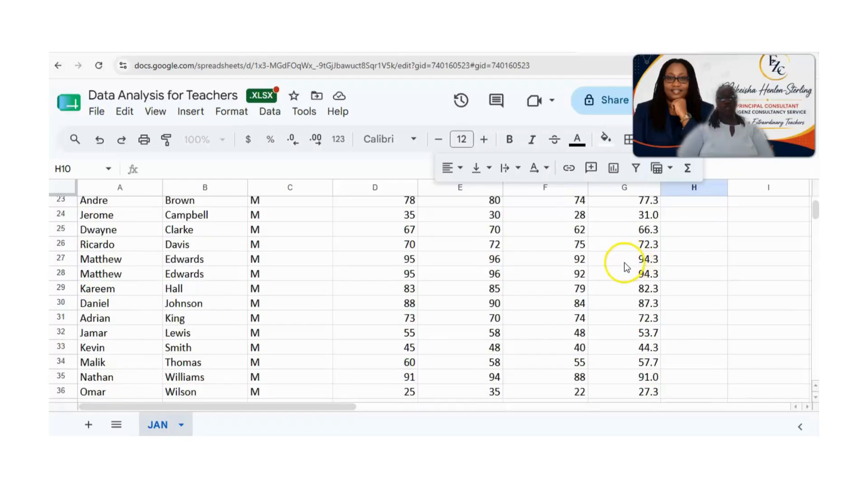
scroll(625, 263, "up", 6)
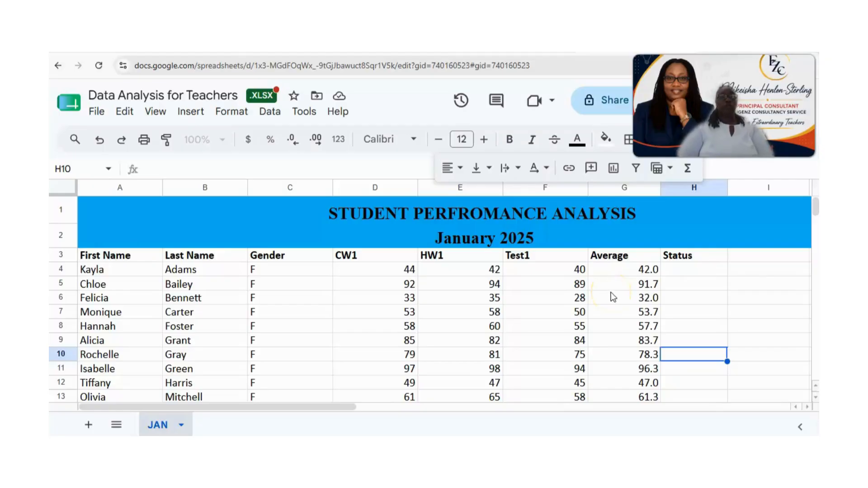
left_click(672, 272)
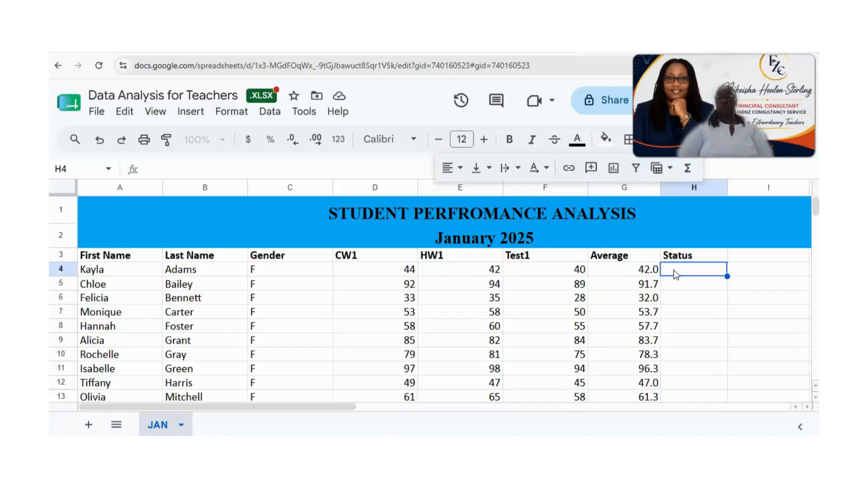
left_click(676, 269)
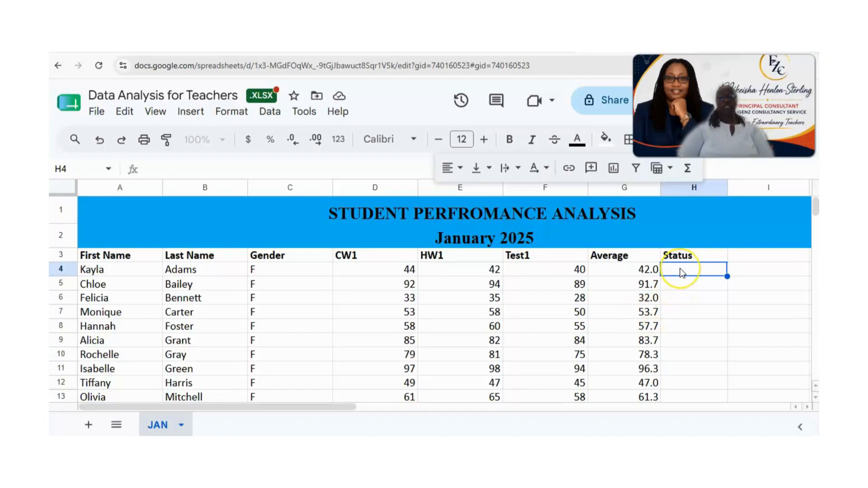
Examine the END OF MONTH AVERAGE and OVERALL PERFORMANCE tables alongside the averages of the female and male students.
scroll(680, 273, "down", 10)
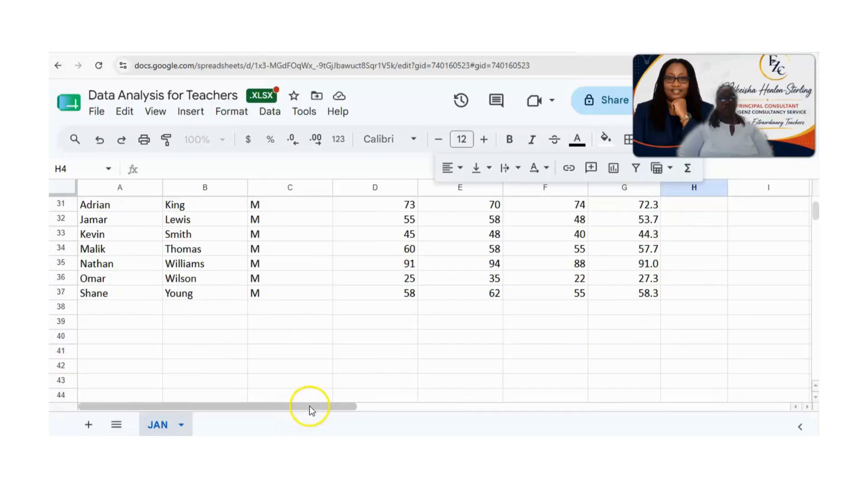
left_click_drag(310, 407, 574, 393)
scroll(514, 330, "up", 1)
scroll(515, 330, "up", 9)
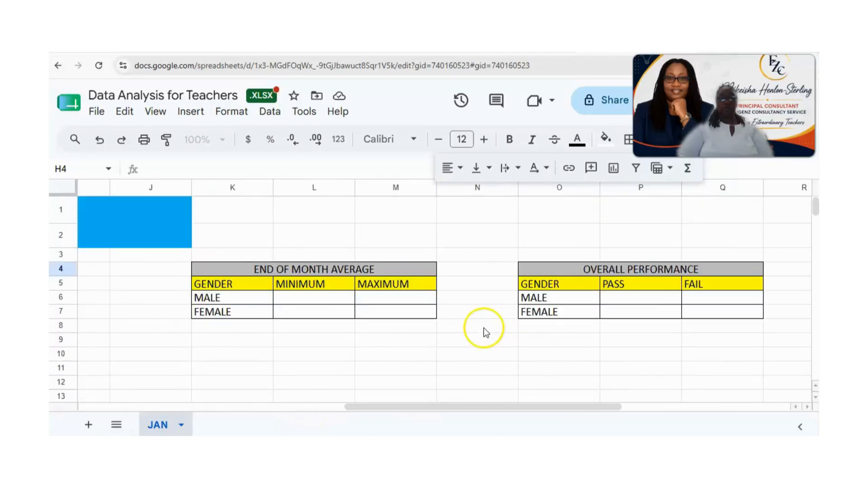
left_click_drag(440, 405, 386, 398)
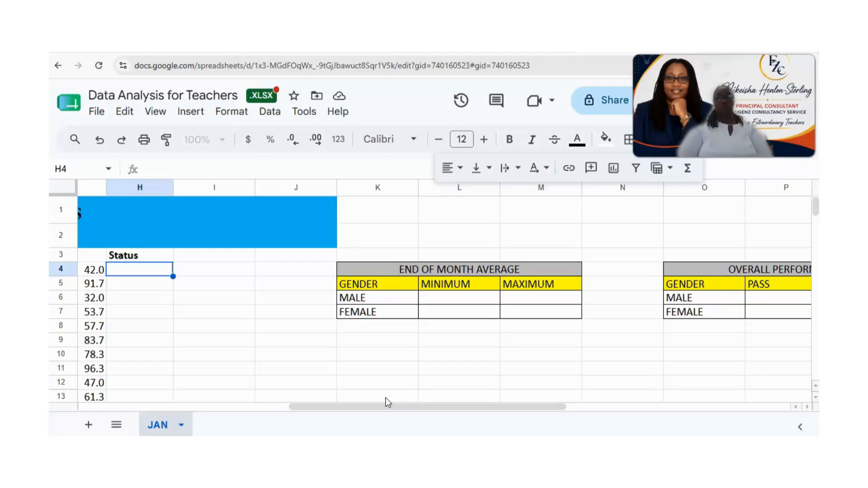
left_click(383, 408)
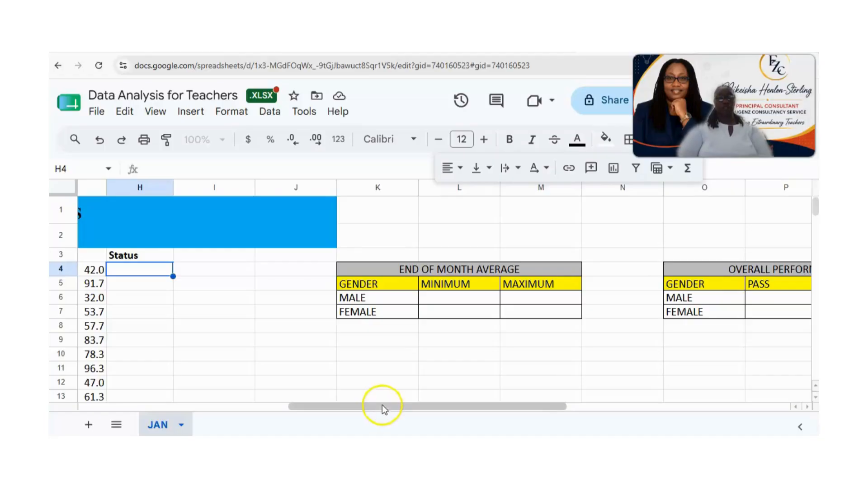
left_click_drag(382, 409, 265, 406)
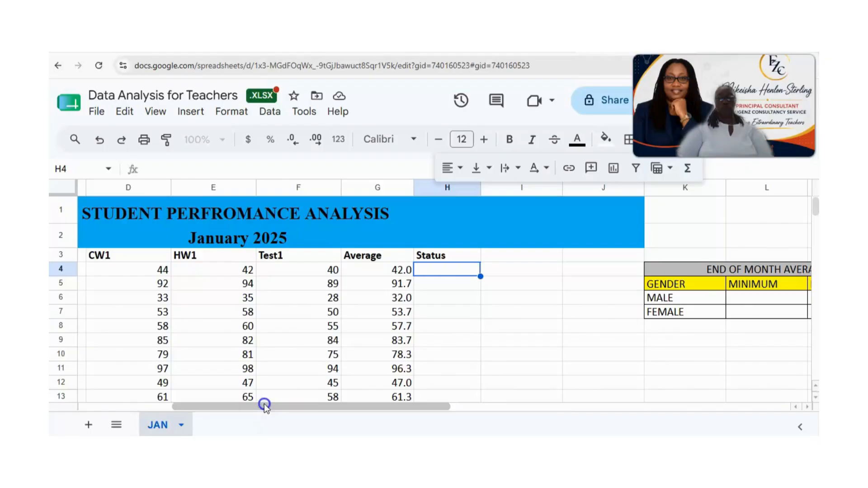
left_click_drag(414, 404, 537, 410)
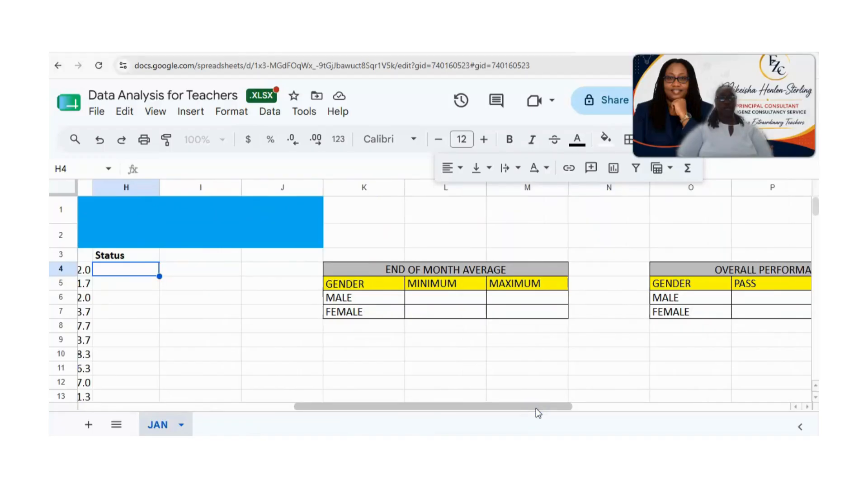
left_click_drag(537, 409, 360, 406)
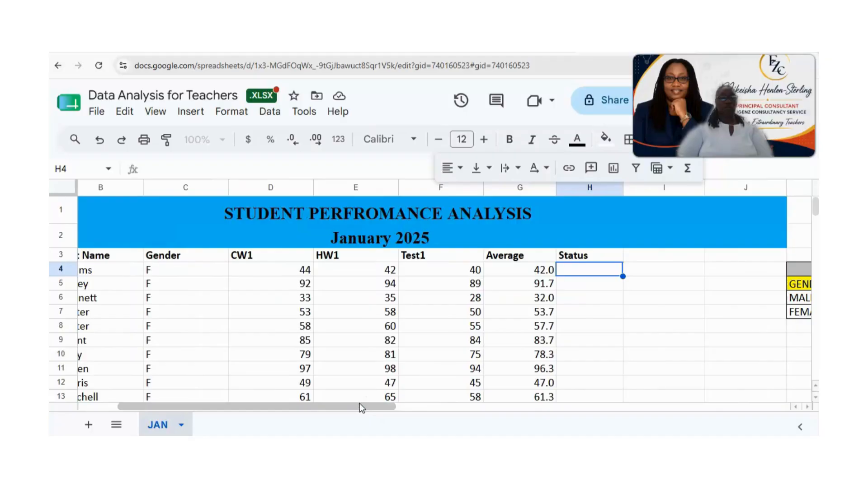
scroll(359, 403, "down", 2)
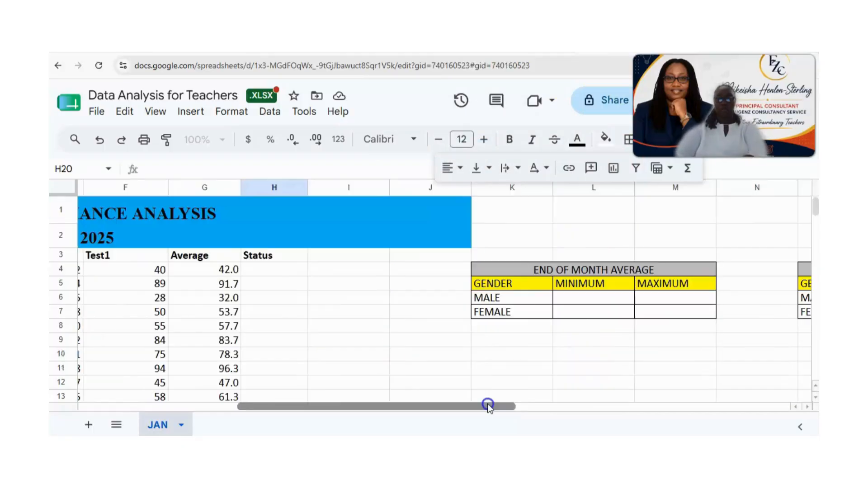
left_click_drag(488, 406, 394, 393)
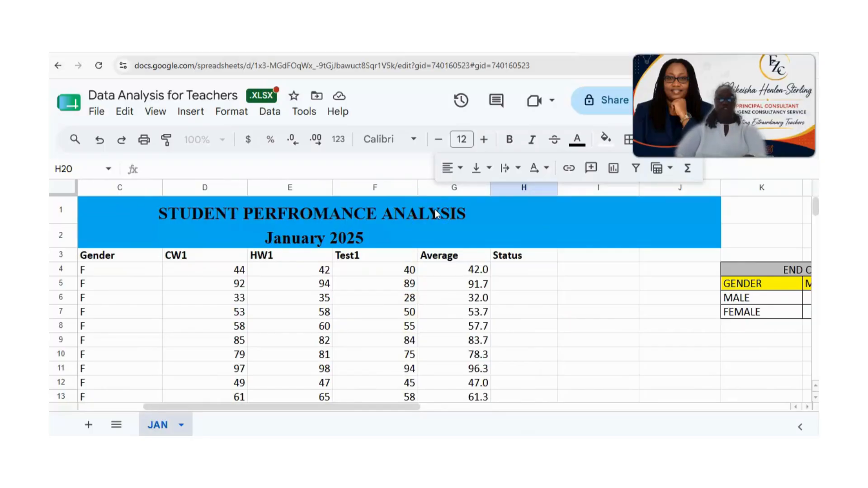
scroll(478, 282, "down", 3)
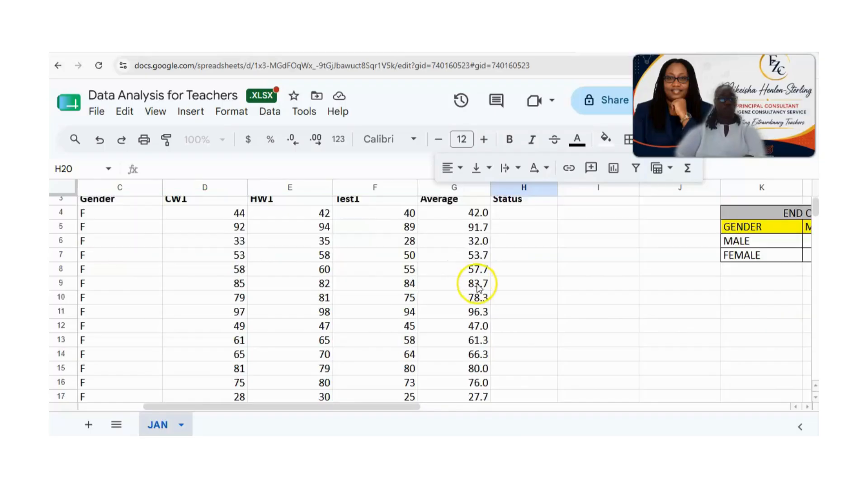
scroll(478, 286, "down", 2)
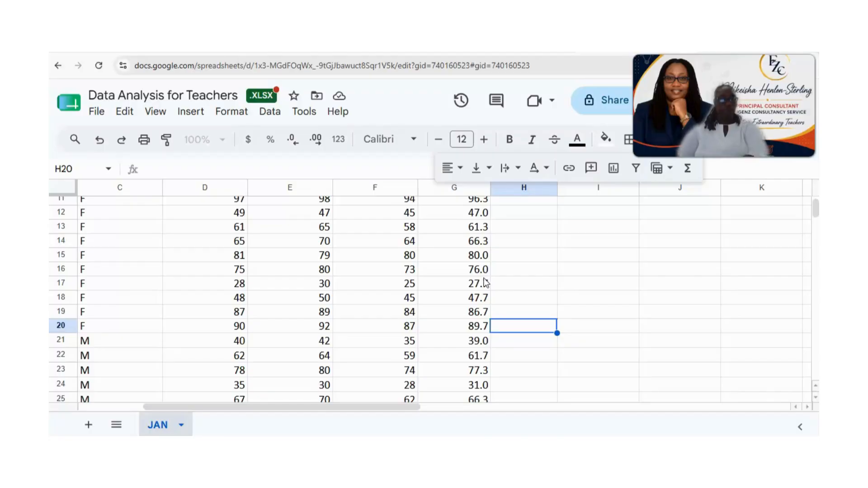
scroll(485, 283, "down", 5)
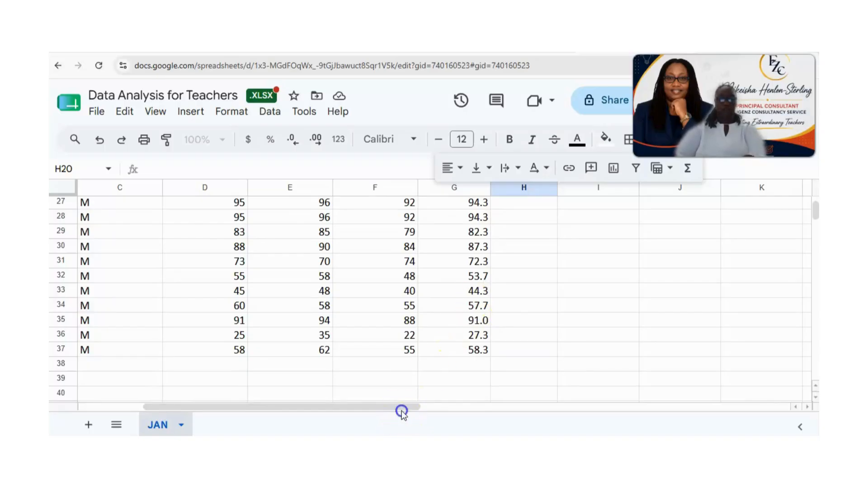
Write the formula =MIN(G21:G37) in L6 to find the male students' minimum average.
left_click_drag(403, 406, 542, 425)
scroll(461, 331, "up", 8)
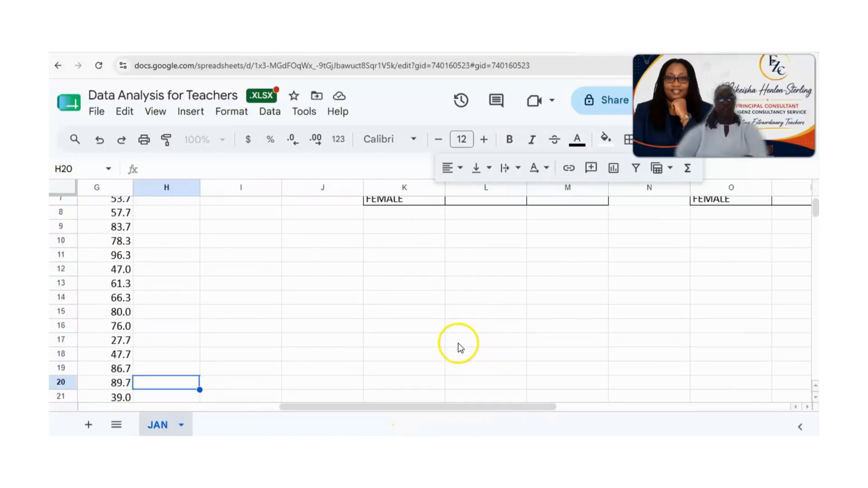
left_click_drag(465, 408, 490, 409)
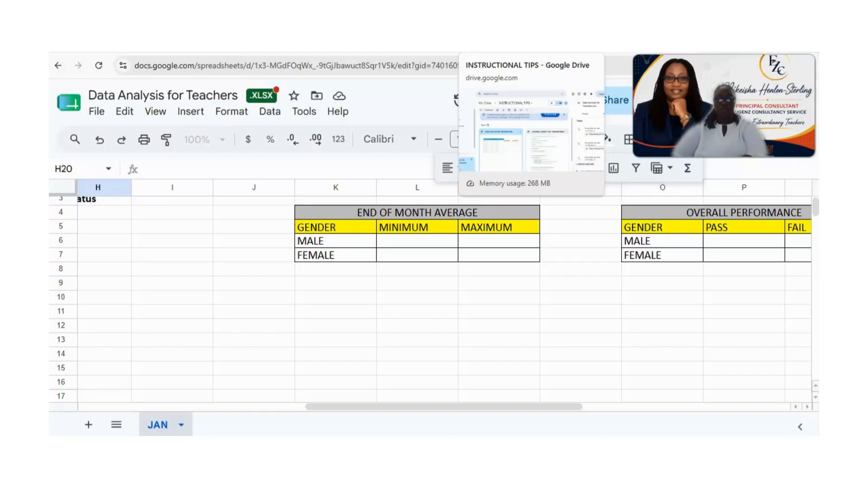
left_click(398, 243)
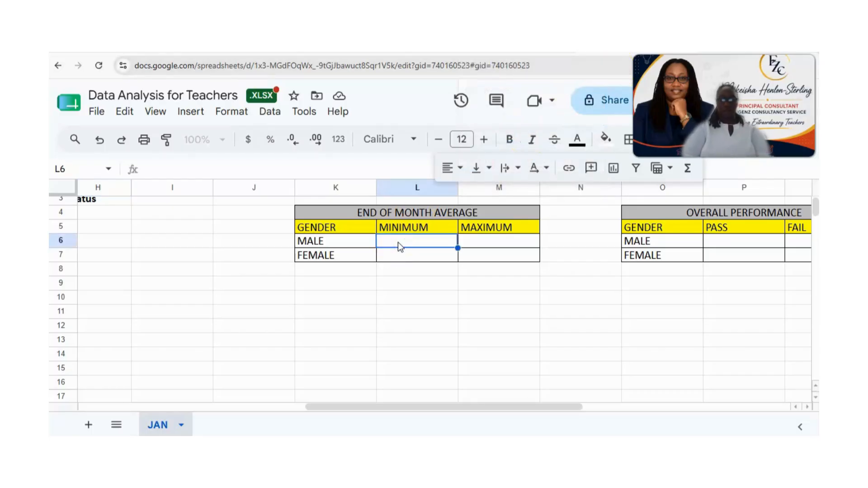
type("=MIN")
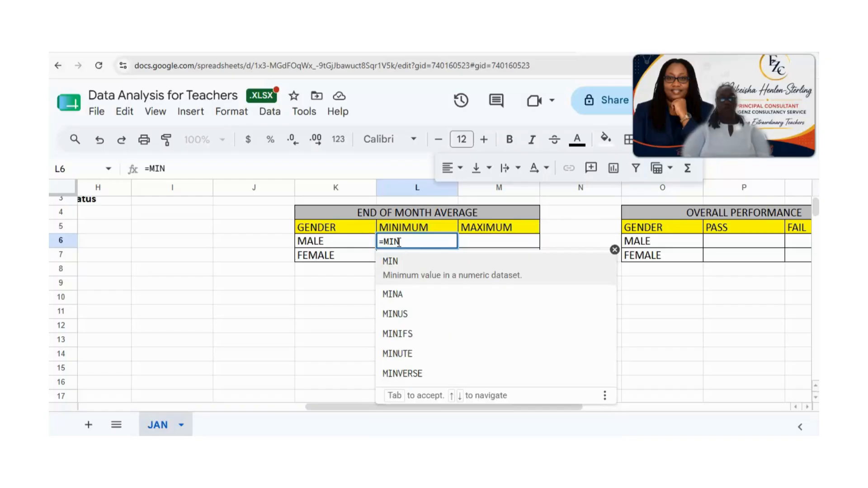
type("(")
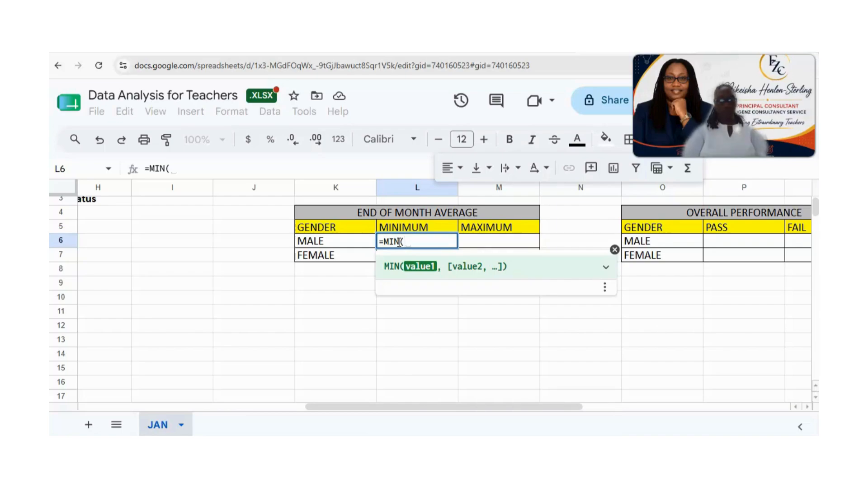
type("G")
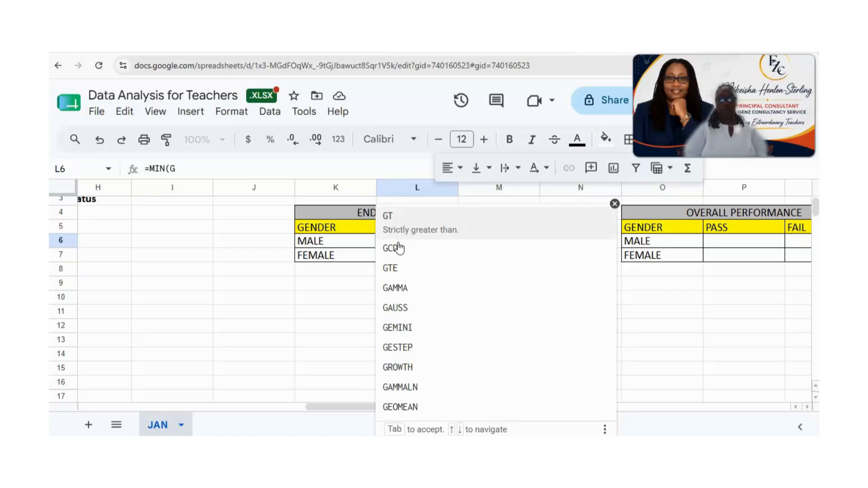
type("21")
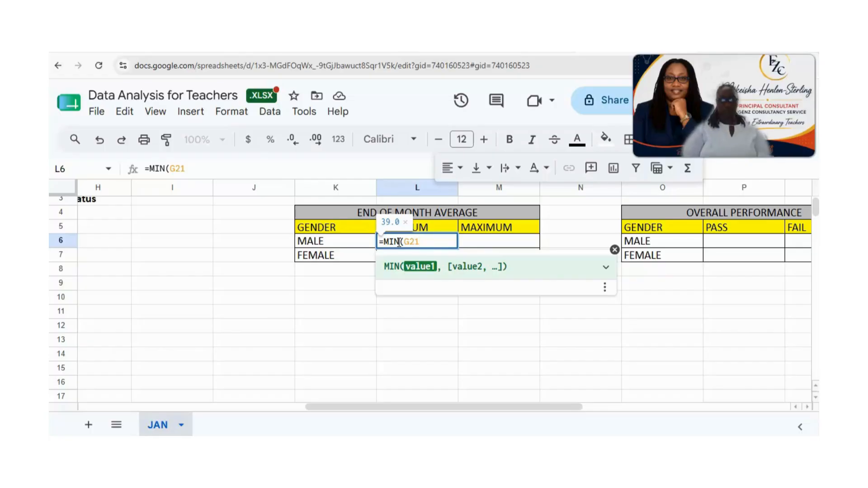
type(":")
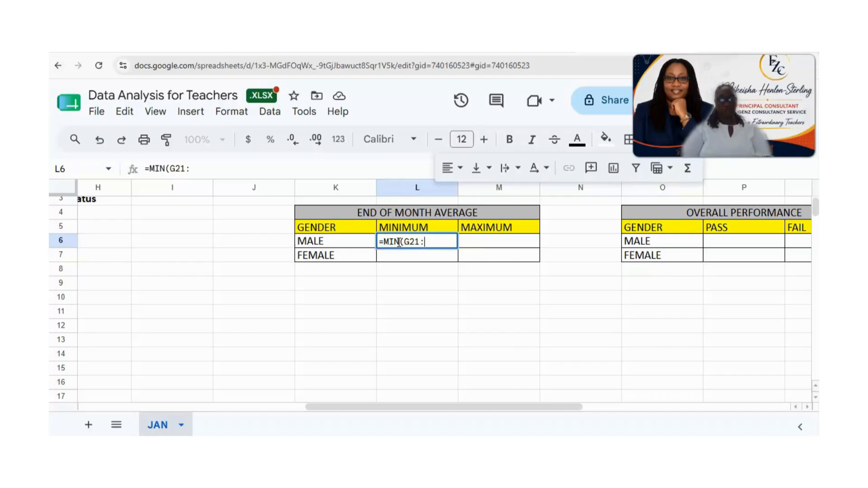
type("G")
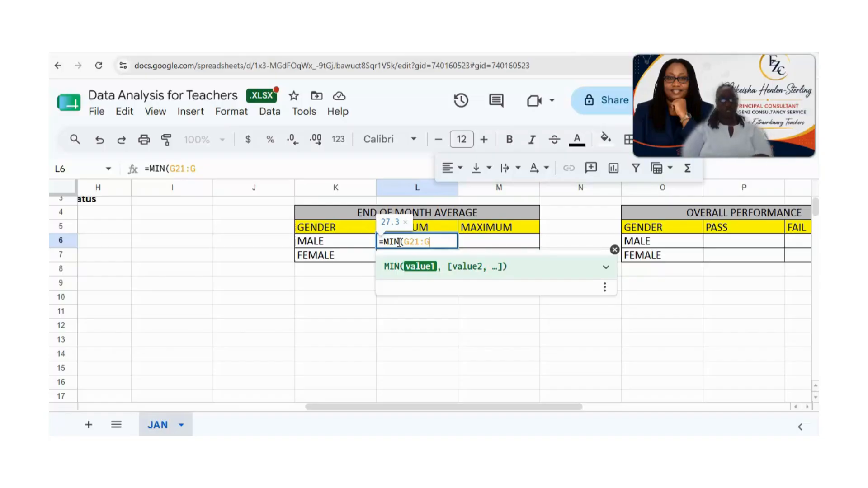
type("3")
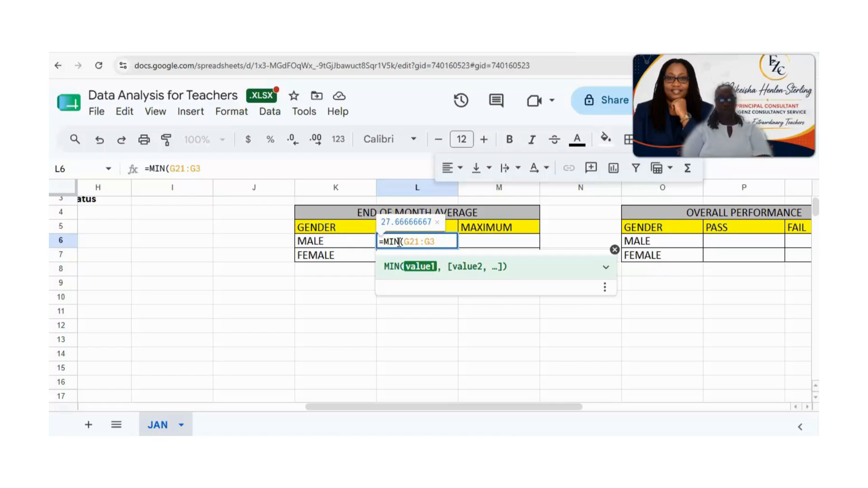
type("7")
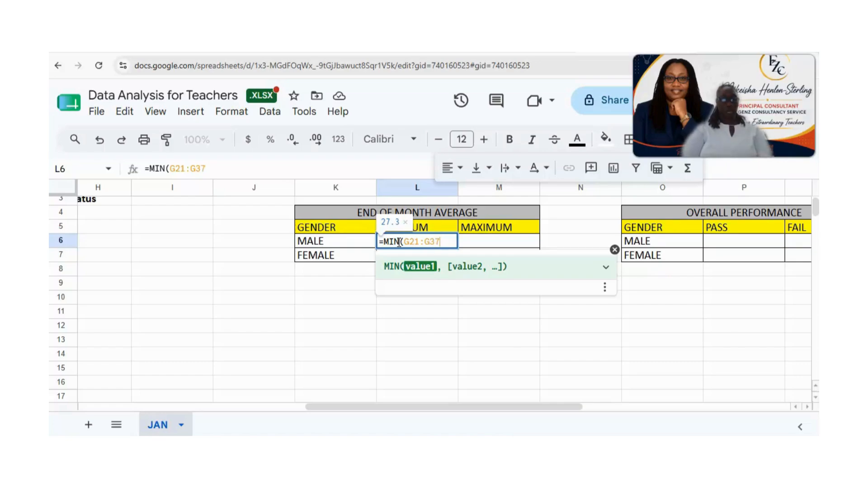
type(")")
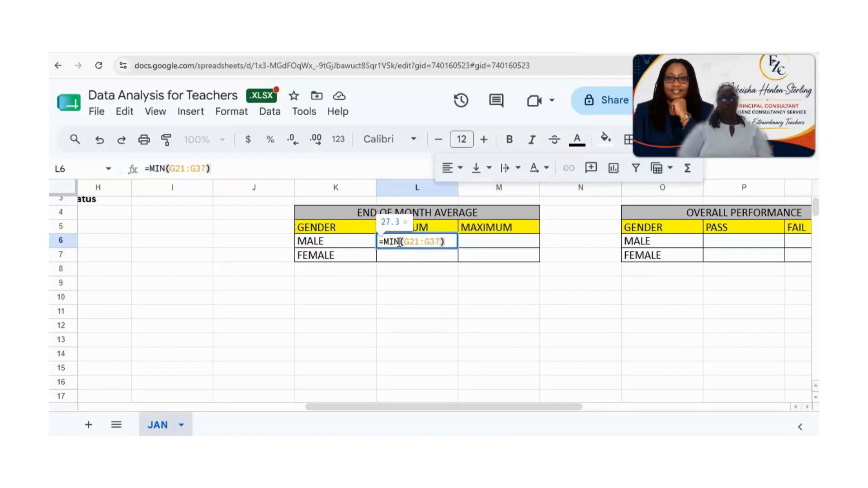
Check the highlighted range G21:G37 against the male students' averages, then commit the minimum formula in L6.
left_click_drag(355, 406, 213, 401)
scroll(225, 382, "up", 1)
scroll(227, 375, "down", 2)
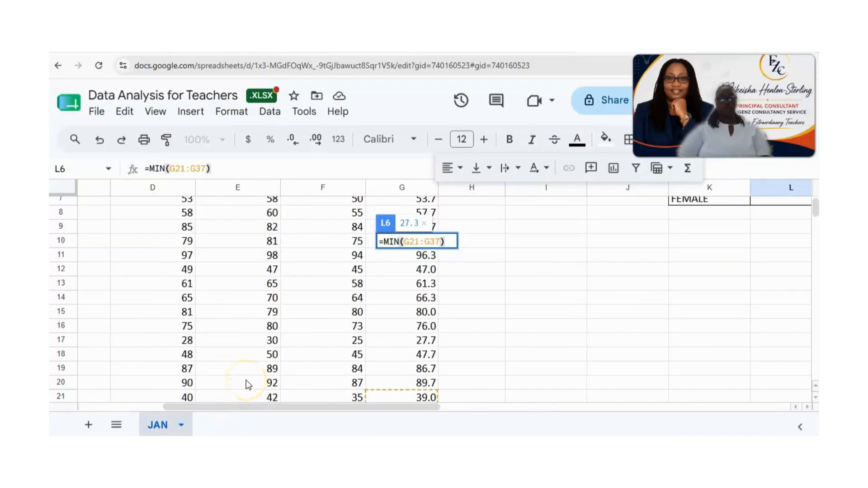
scroll(246, 380, "down", 4)
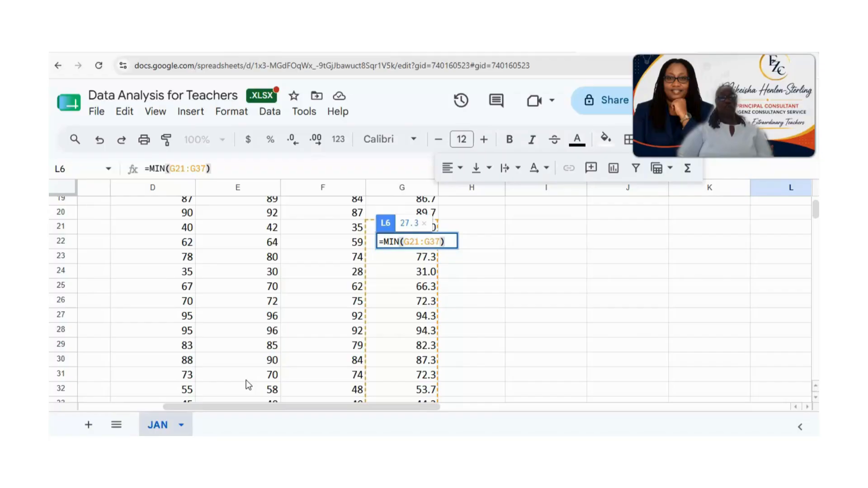
scroll(246, 380, "down", 2)
scroll(251, 368, "down", 2)
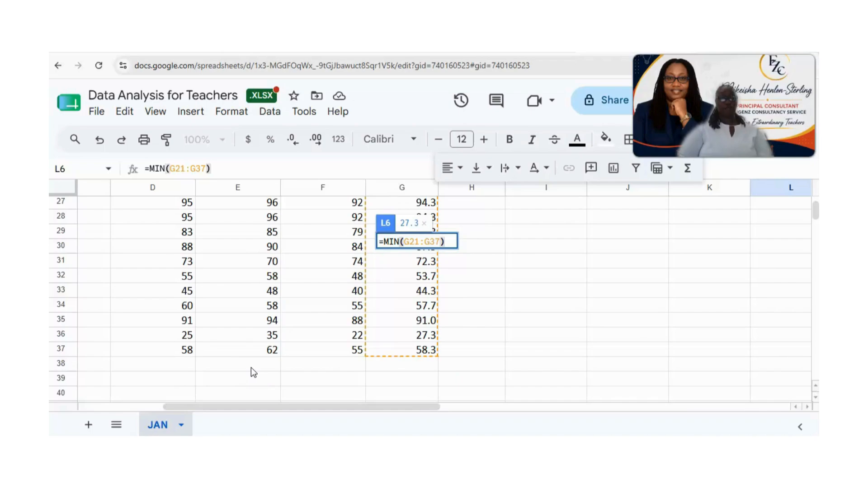
scroll(251, 368, "up", 2)
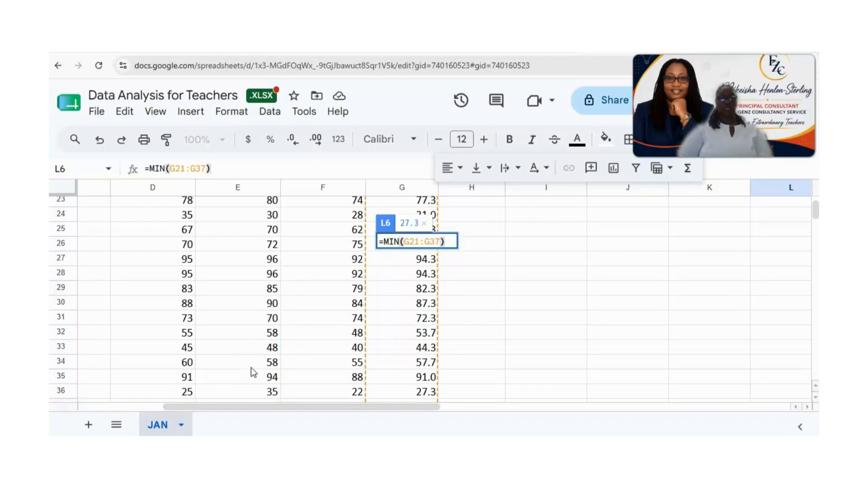
scroll(251, 367, "up", 2)
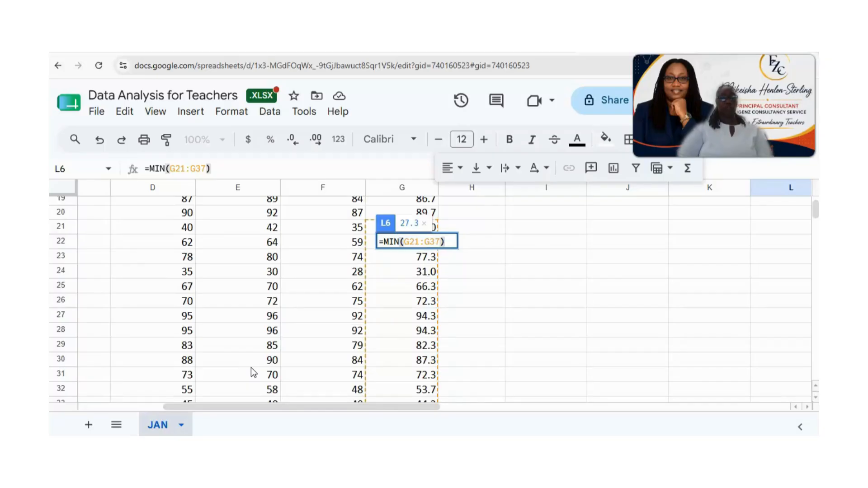
scroll(250, 372, "down", 2)
scroll(251, 368, "down", 2)
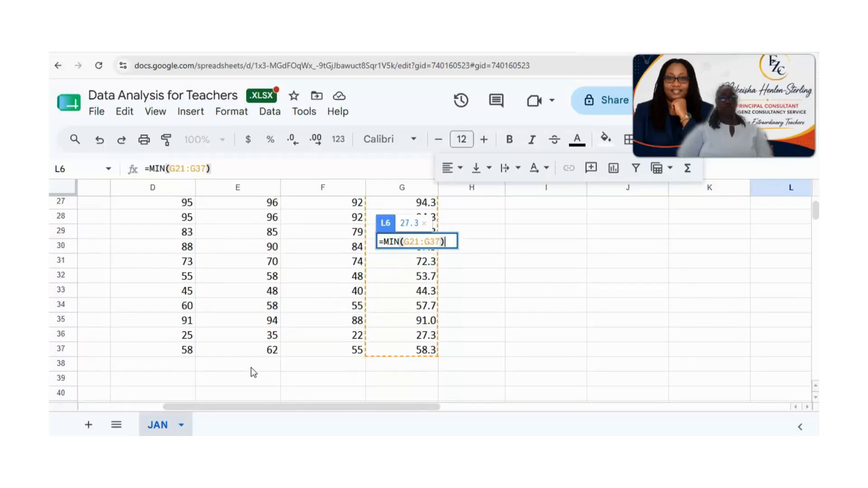
left_click(276, 412)
left_click_drag(277, 413, 431, 423)
scroll(428, 380, "up", 2)
scroll(427, 379, "up", 10)
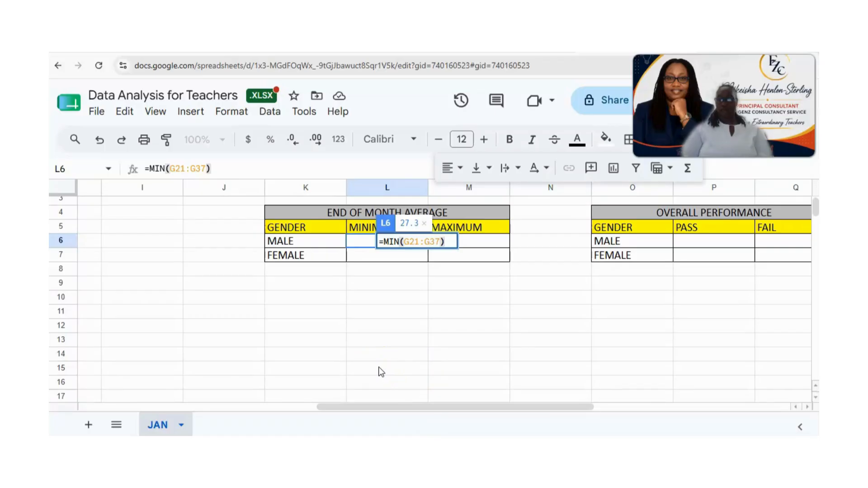
key("Return")
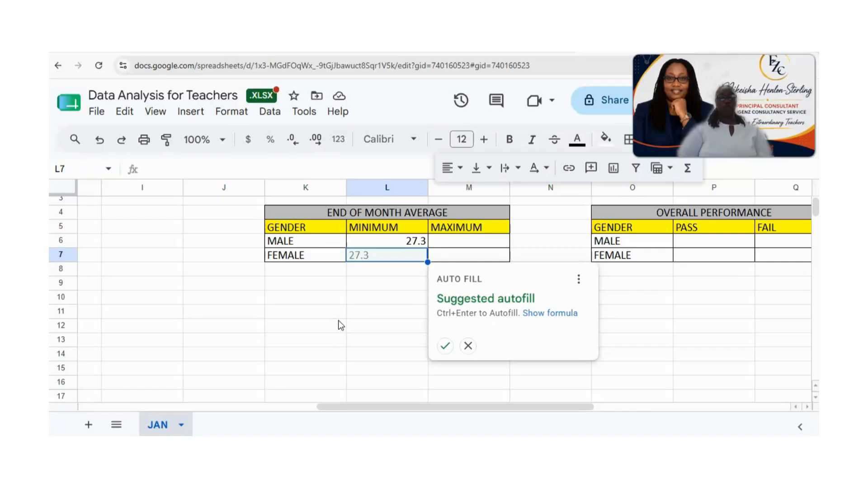
left_click(381, 243)
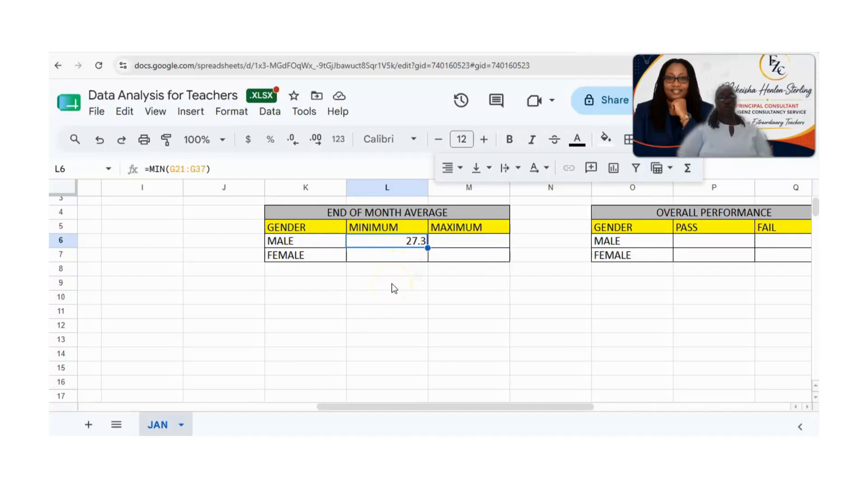
Calculate the female students' minimum average in L7 with =MIN(G4:G20).
left_click(392, 257)
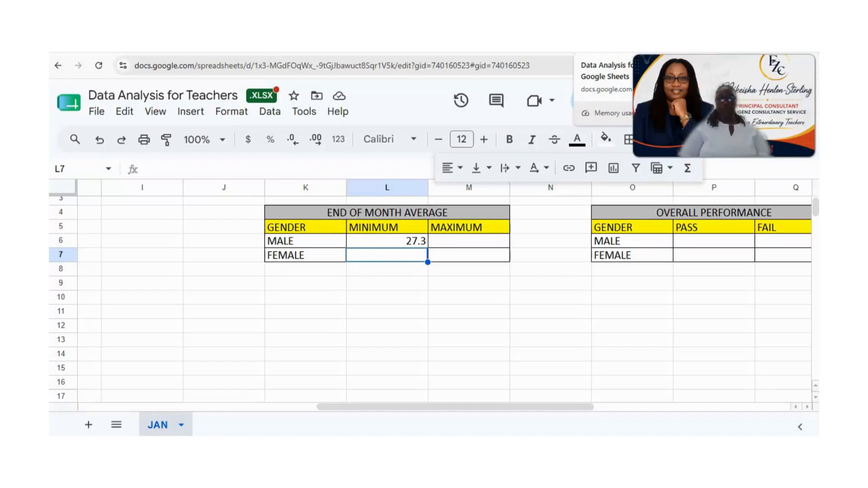
type("=")
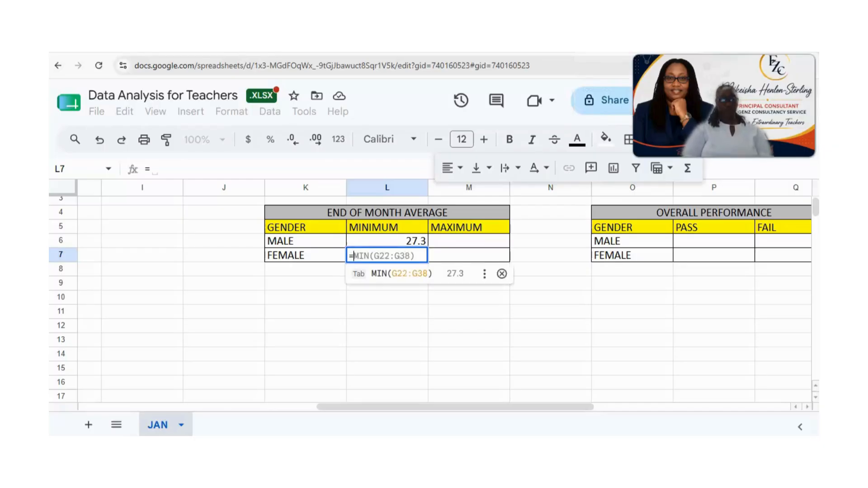
type("MIN(")
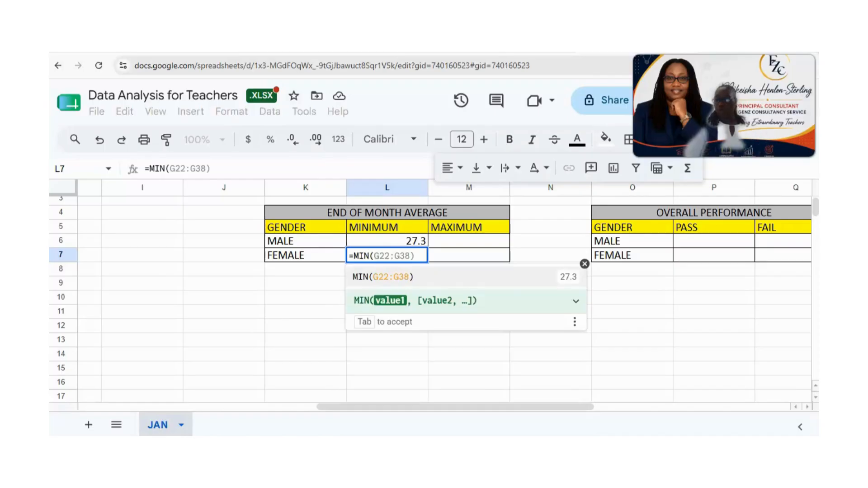
type("G")
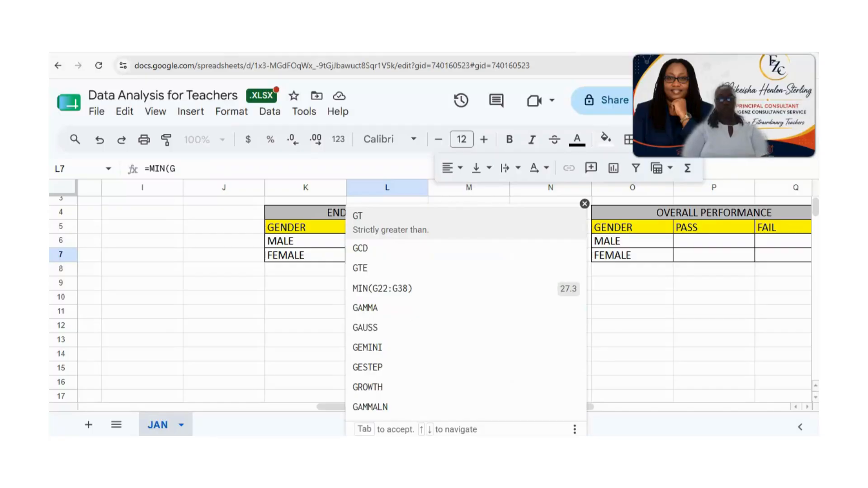
type("4")
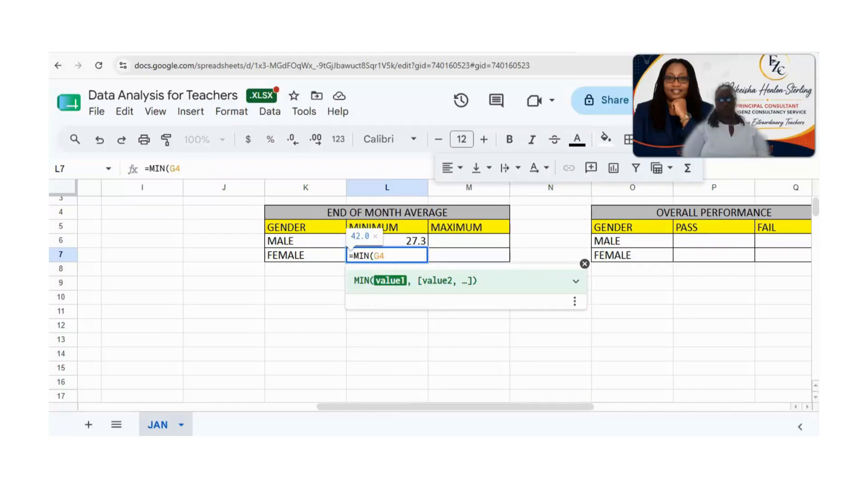
type(":")
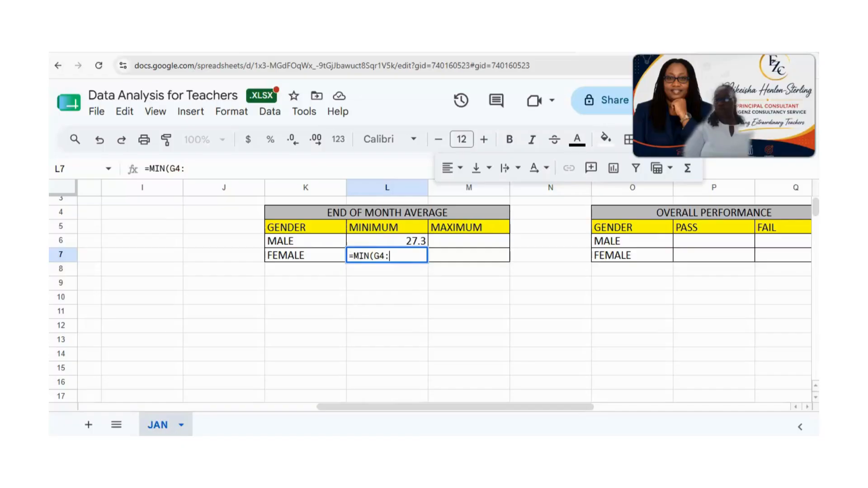
type("G")
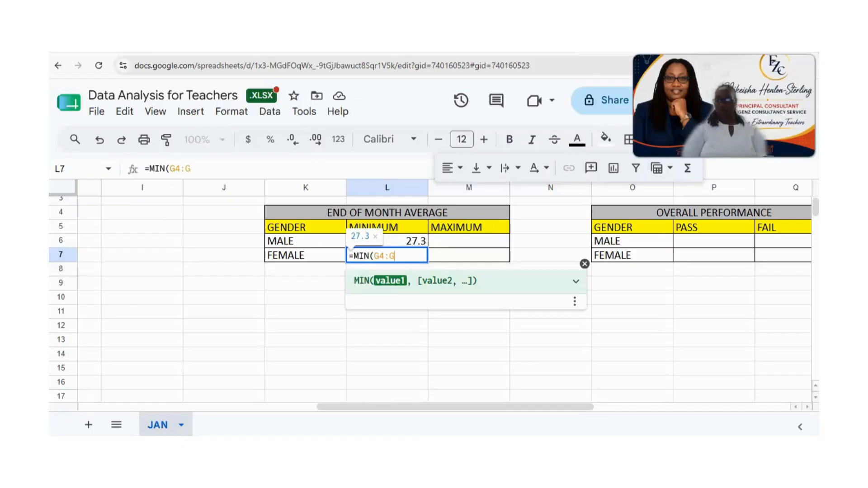
type("20")
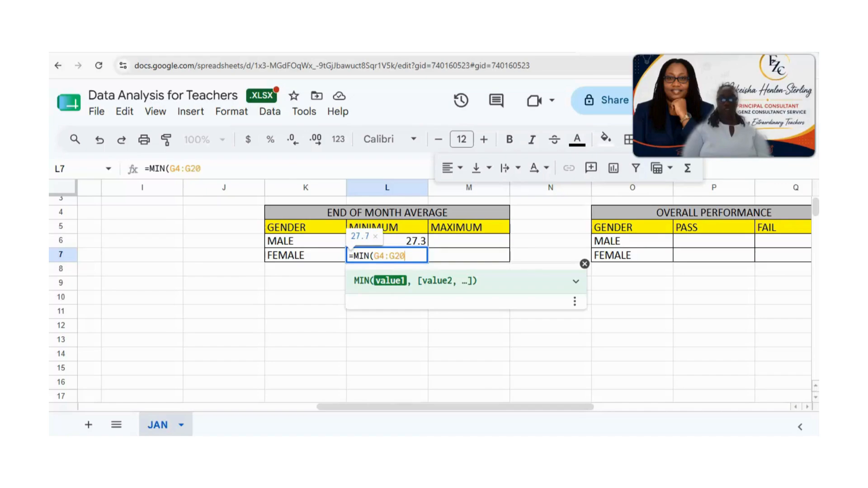
type(")")
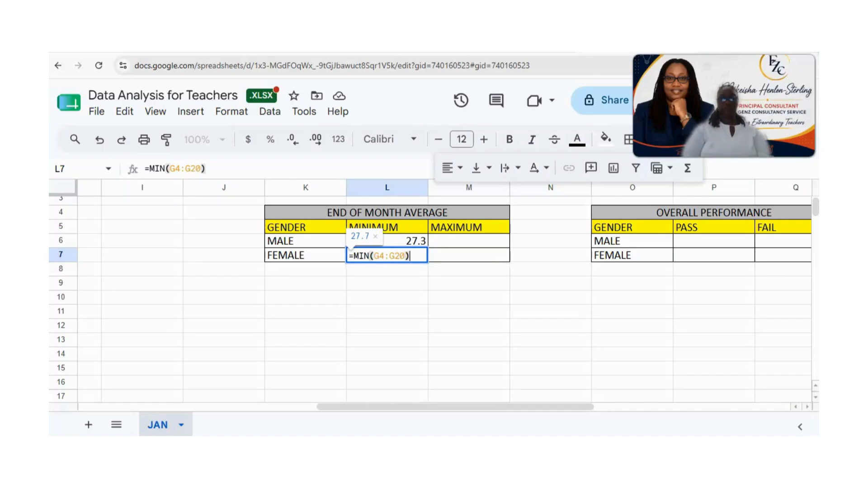
key("Return")
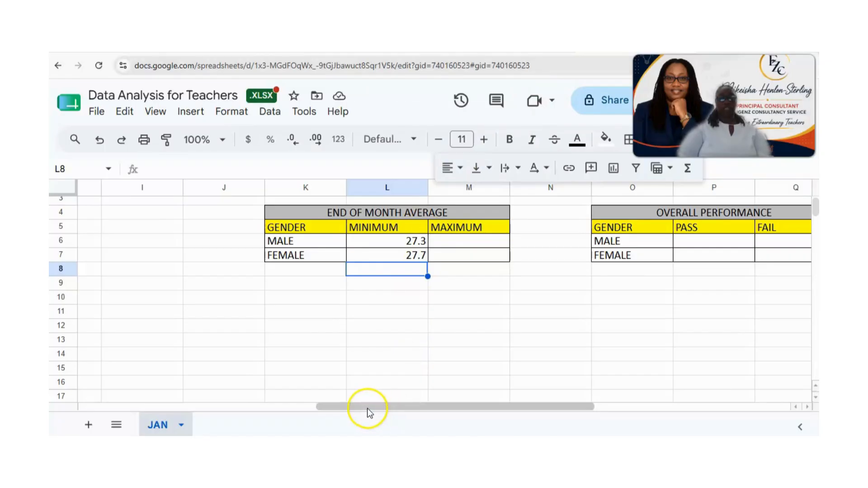
Review the Average column from G4 to G37 to compare the lowest scores with the MINIMUM entries.
left_click_drag(367, 408, 333, 402)
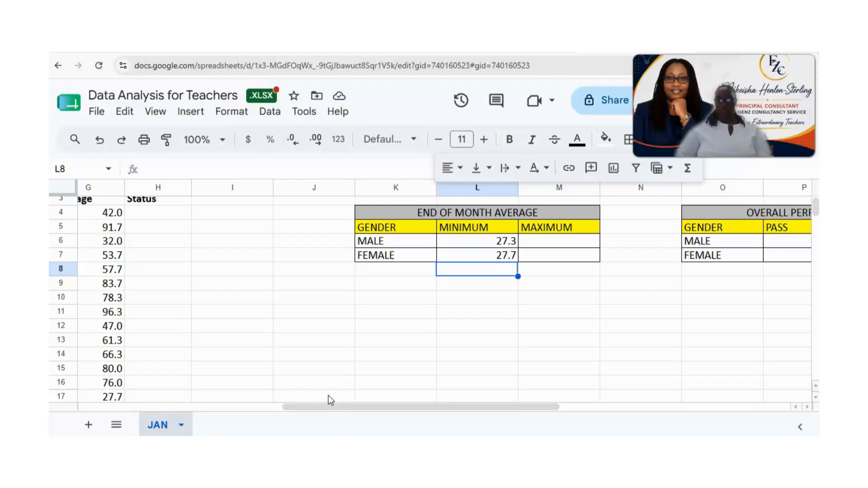
left_click(321, 405)
left_click_drag(321, 405, 255, 409)
scroll(305, 340, "up", 1)
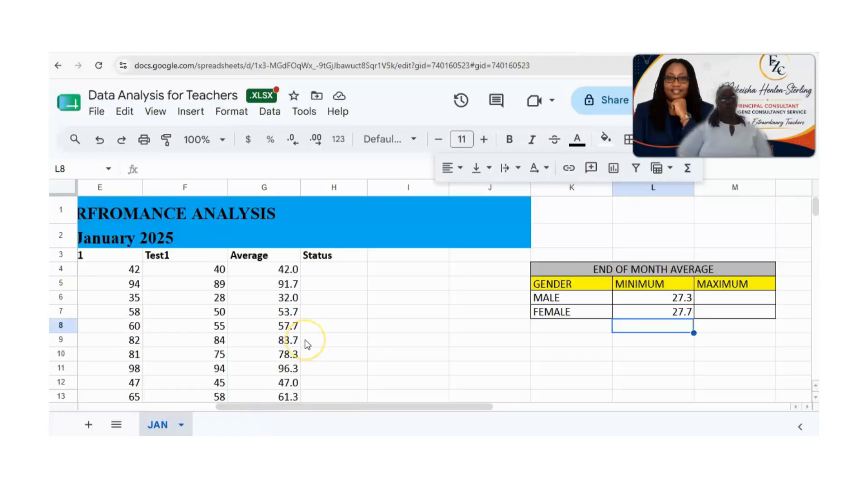
scroll(305, 340, "down", 1)
scroll(305, 340, "down", 3)
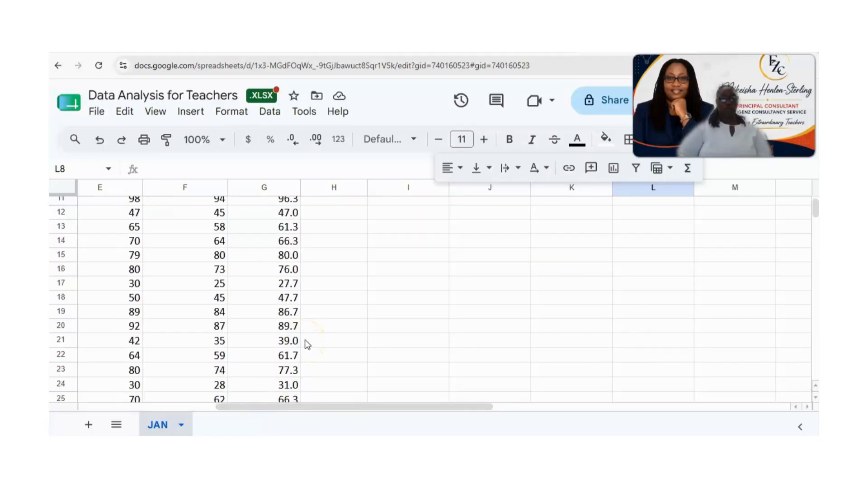
scroll(305, 340, "down", 3)
left_click_drag(279, 406, 251, 405)
scroll(341, 364, "down", 2)
scroll(341, 364, "down", 2)
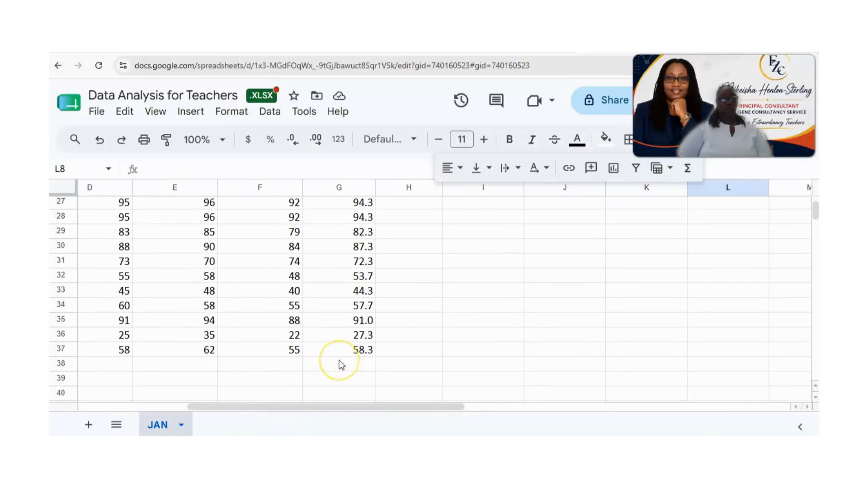
Trace the MINIMUM entries for both genders to the matching student rows, checking the Average column down to G36.
scroll(341, 364, "up", 9)
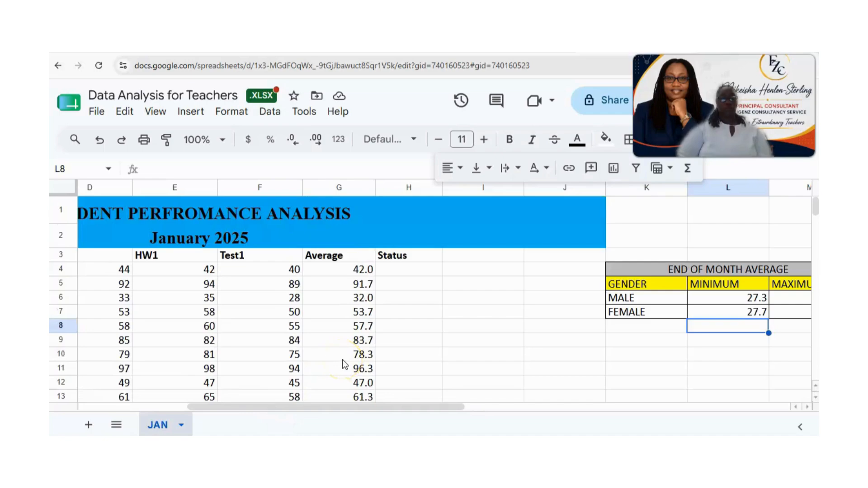
scroll(342, 359, "down", 2)
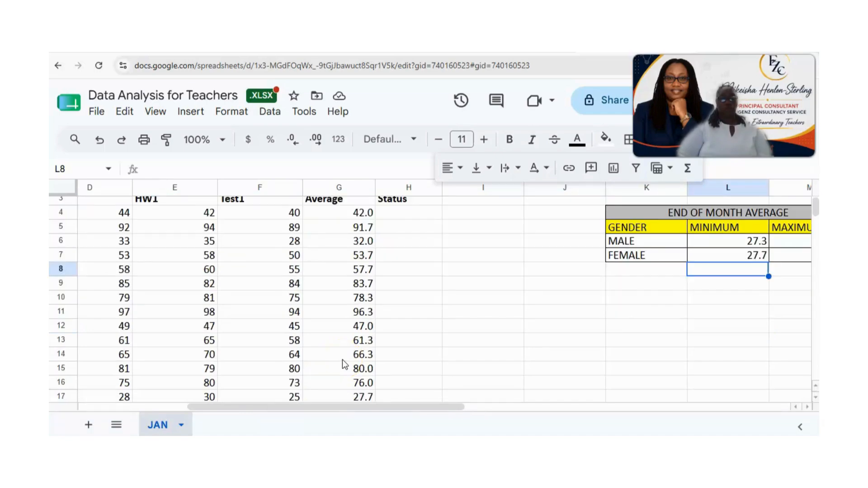
scroll(343, 364, "down", 2)
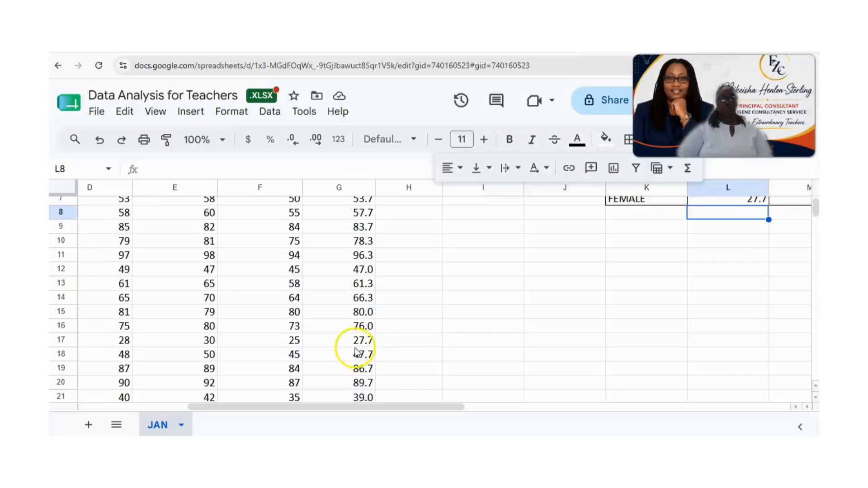
left_click_drag(348, 408, 259, 389)
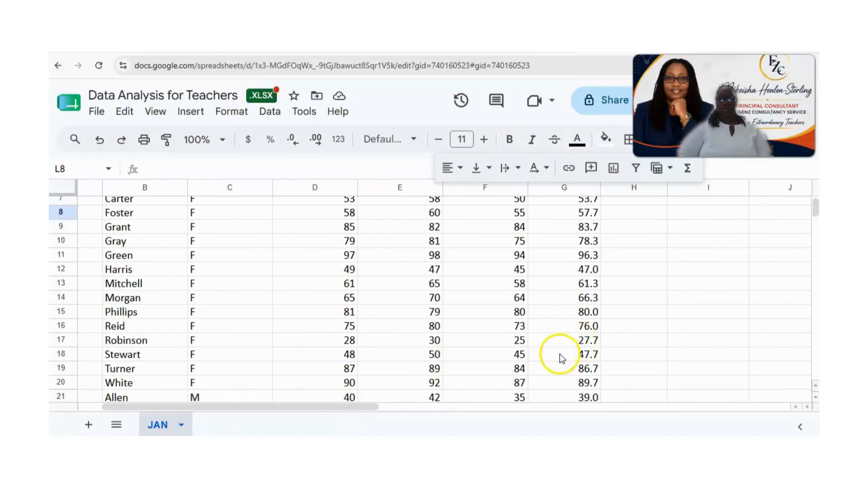
scroll(560, 354, "down", 4)
scroll(560, 355, "down", 2)
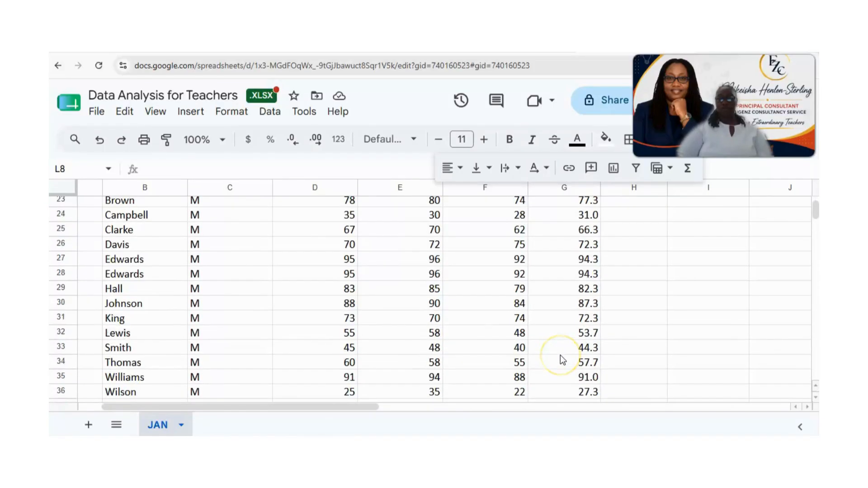
left_click(580, 394)
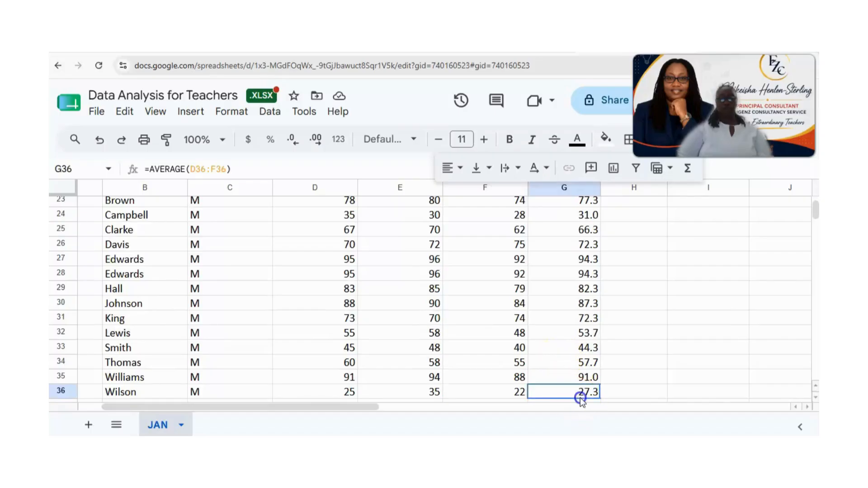
Calculate the male students' maximum average in M6 with =MAX(G21:G37).
left_click_drag(360, 407, 558, 417)
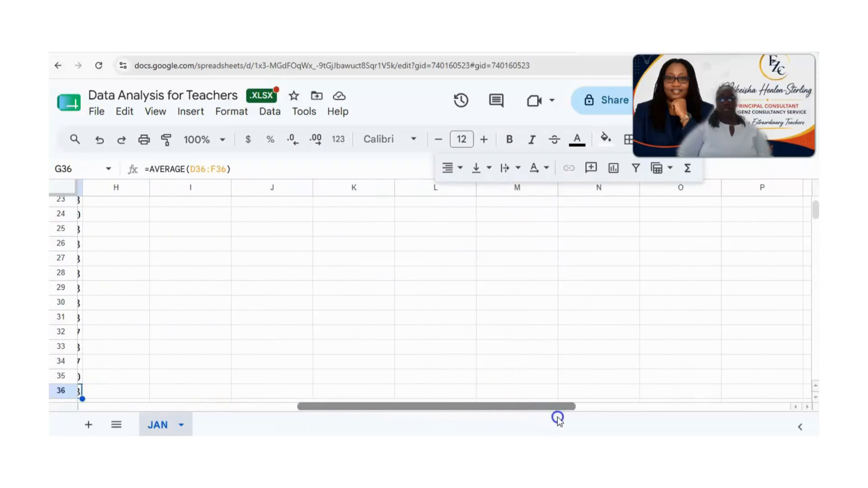
scroll(555, 378, "up", 7)
left_click(513, 298)
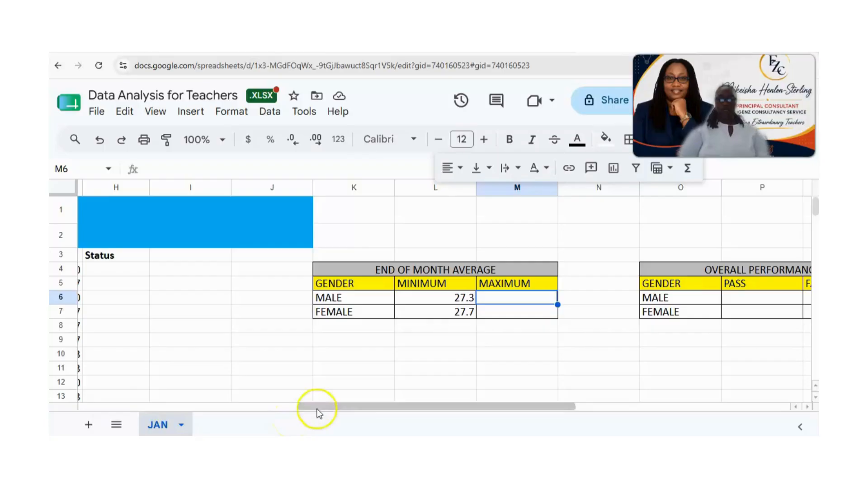
left_click(513, 297)
type("=")
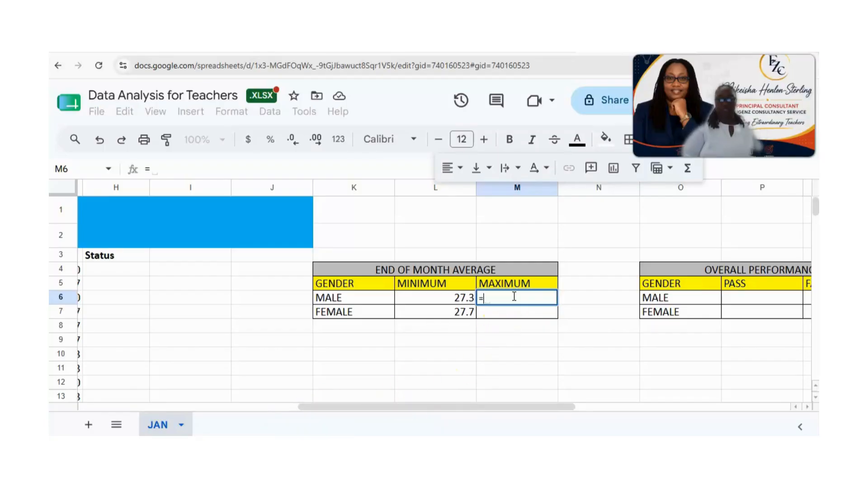
type("MA")
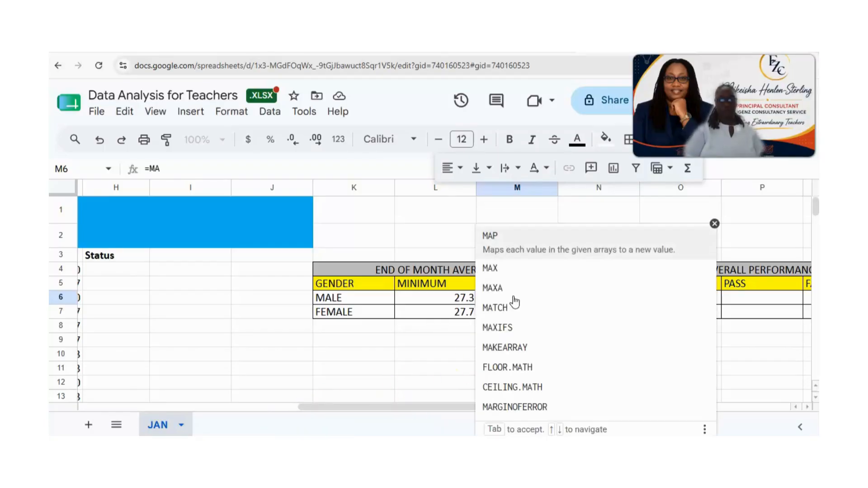
type("X(")
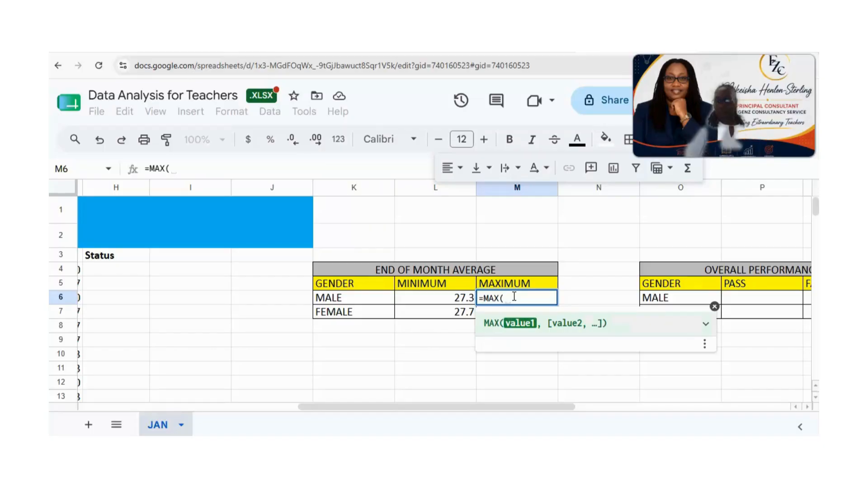
type("G")
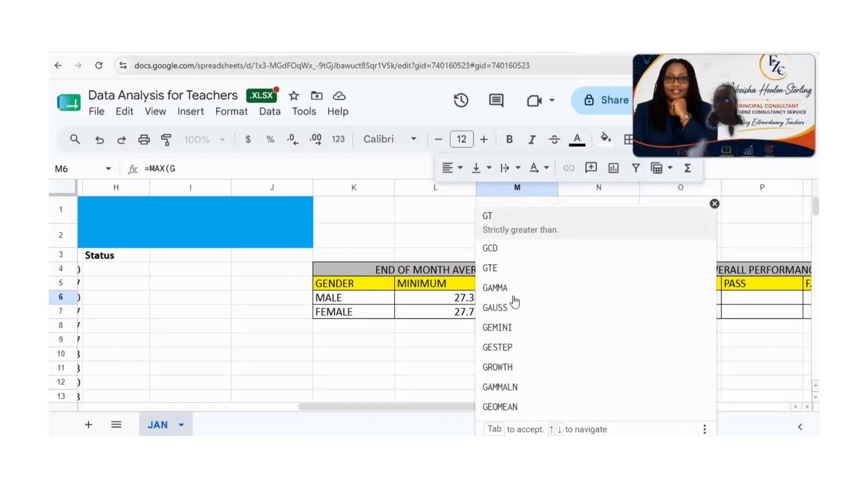
type("2")
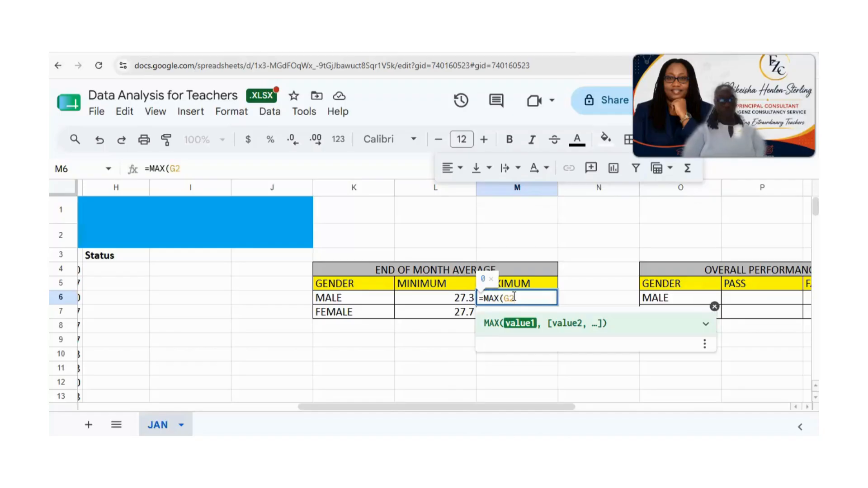
type("1:")
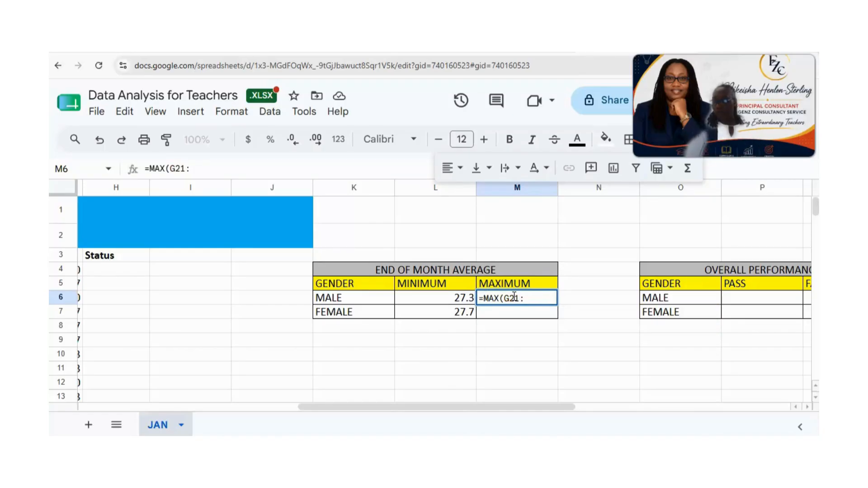
type("G3")
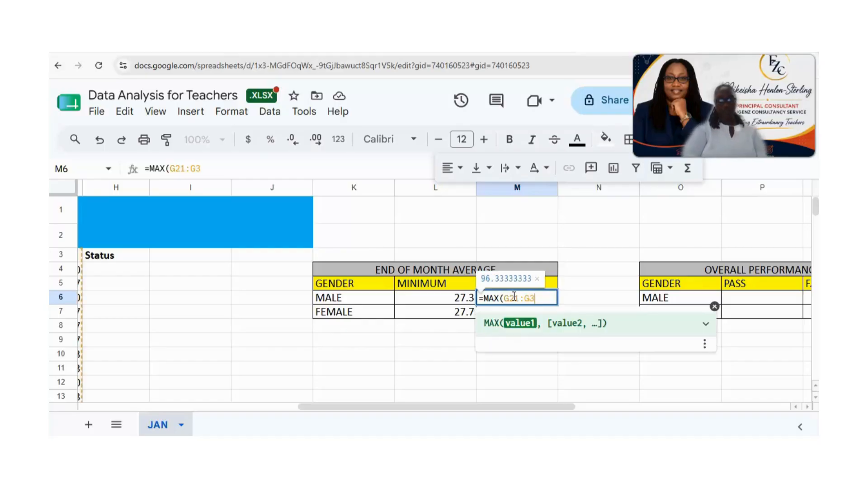
type("7)")
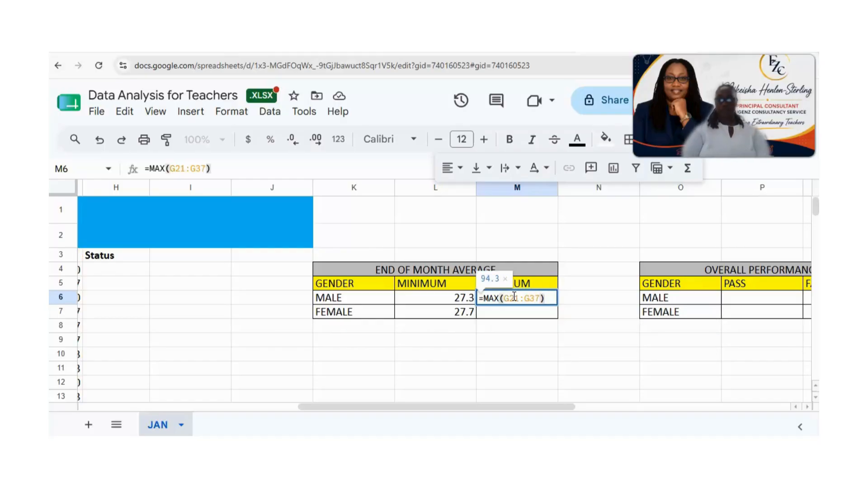
key("Return")
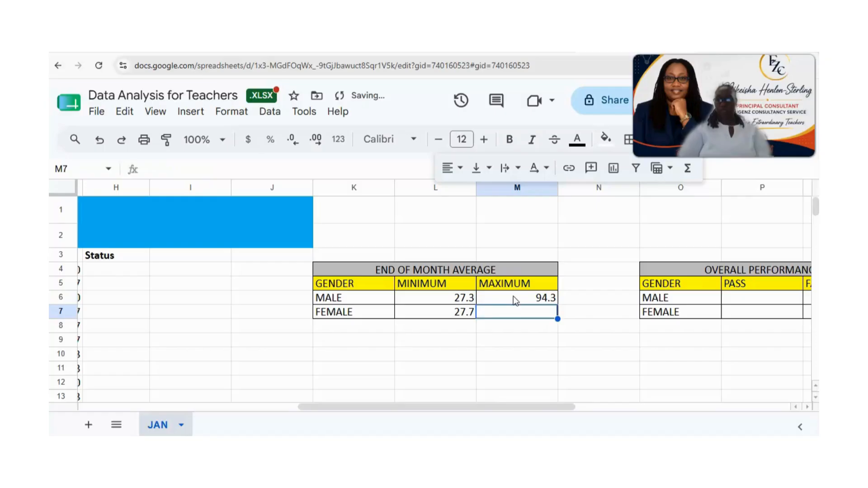
Calculate the female students' maximum average in M7 with =MAX(G4:G20).
left_click(509, 312)
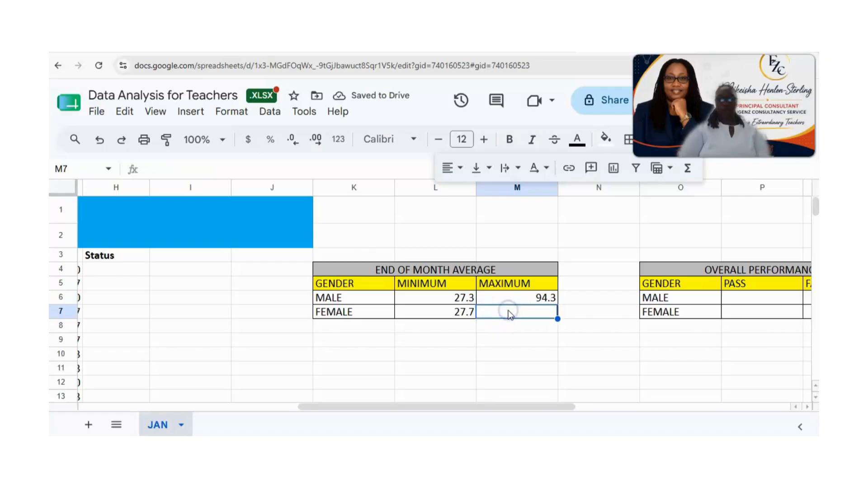
type("=")
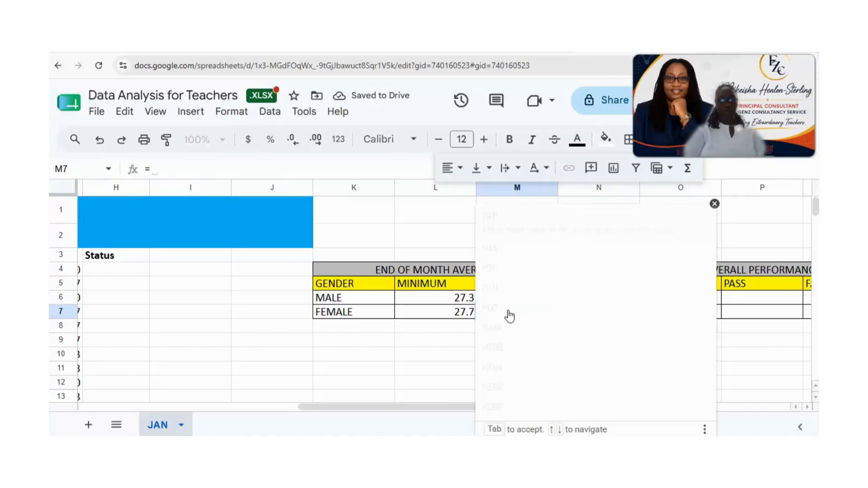
type("MAX(")
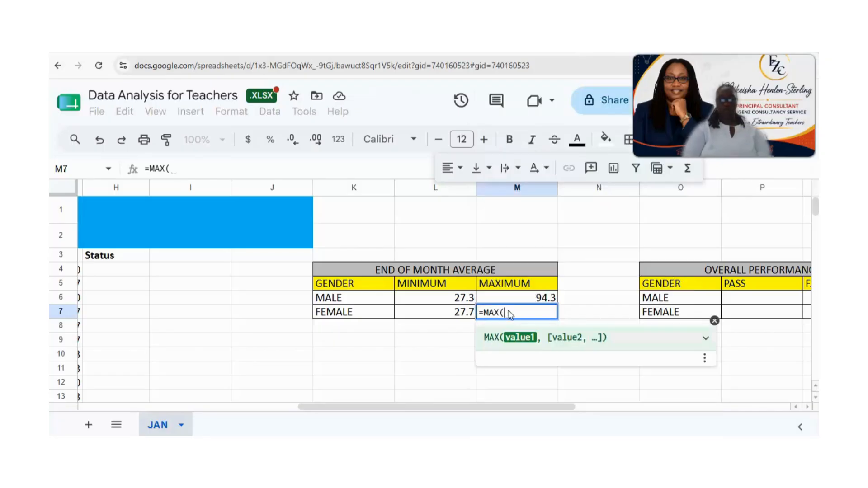
type("G")
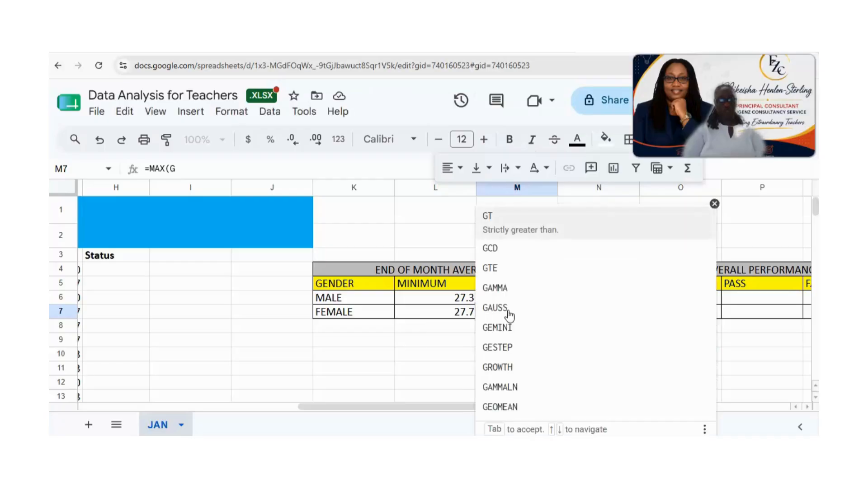
type("4")
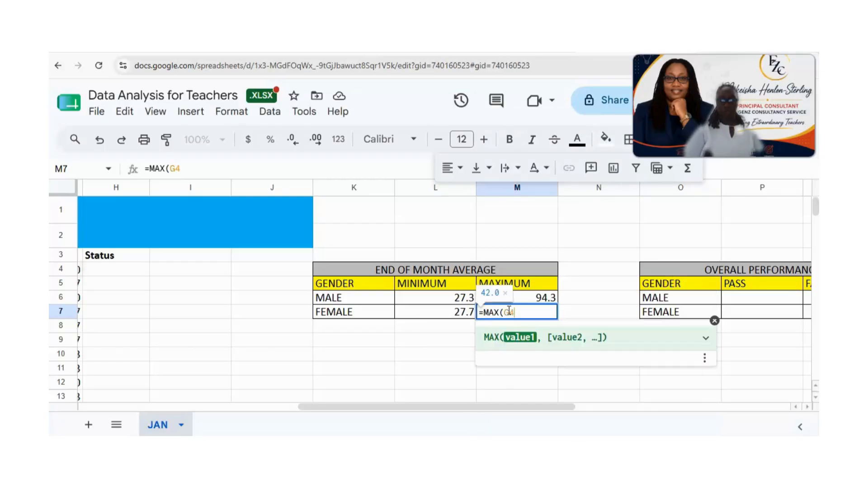
type(":")
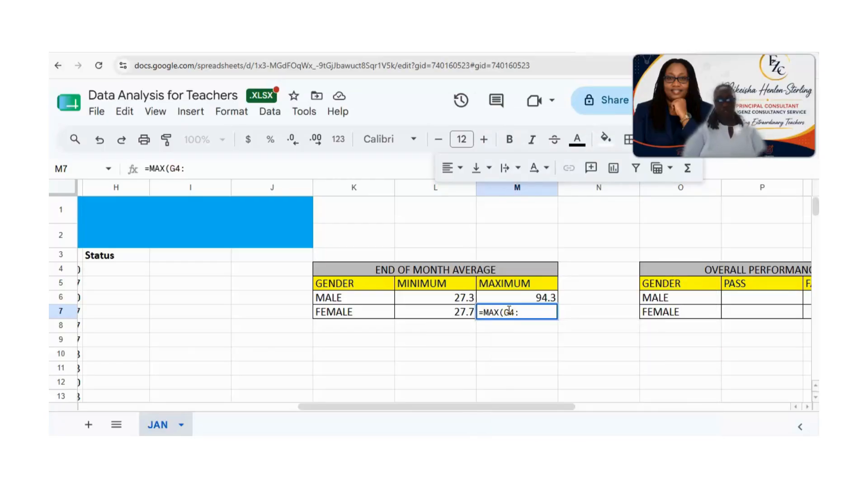
type("G")
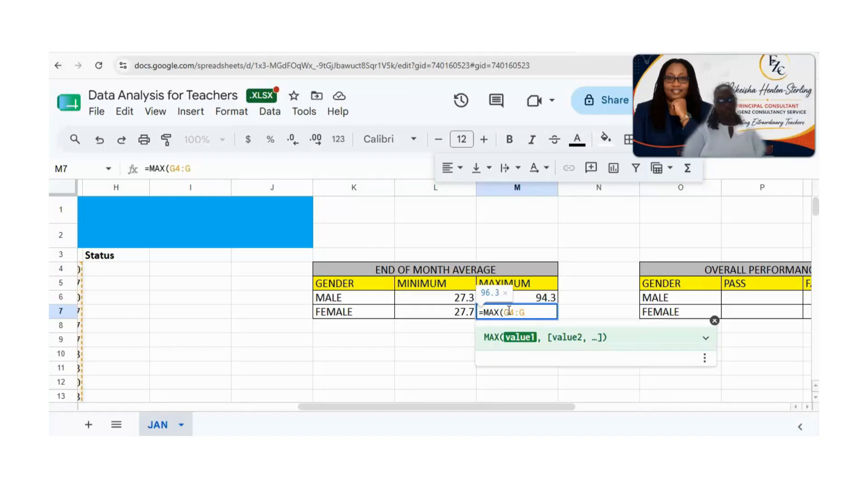
type("20")
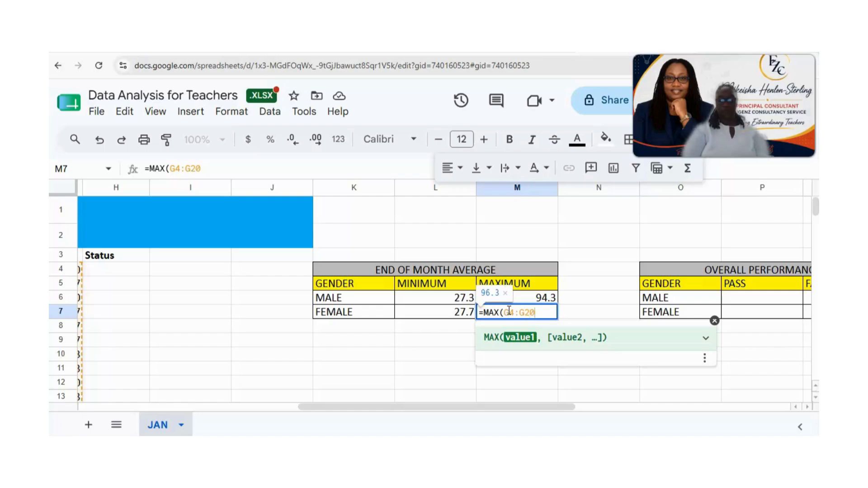
type(")")
left_click(484, 340)
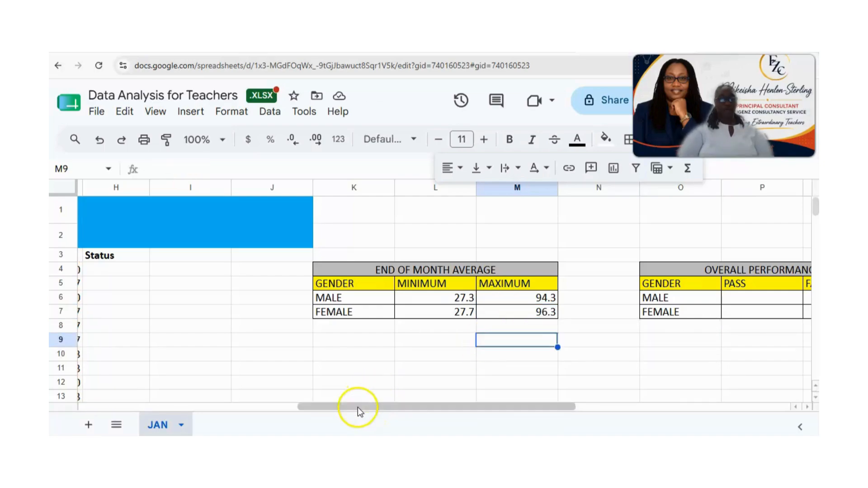
Enter the formula =IF(G2>=50,"PASS","FAIL") in the first student's Status cell, H4.
left_click_drag(357, 408, 247, 406)
left_click(360, 270)
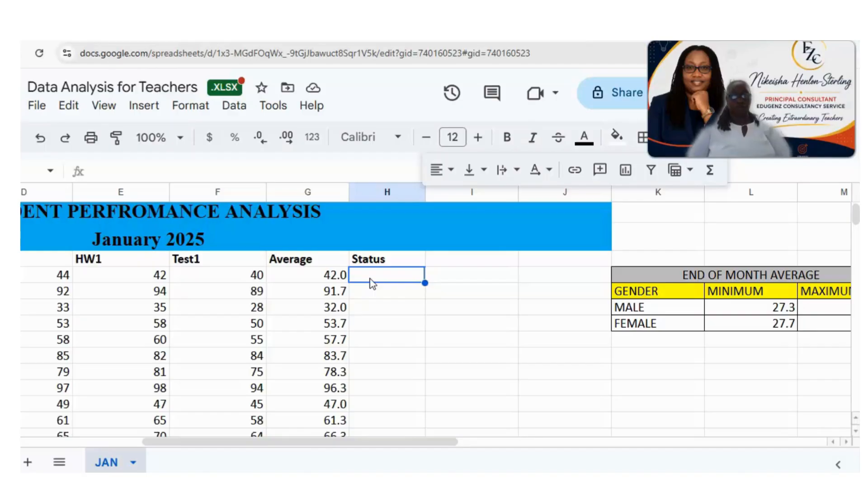
type("=")
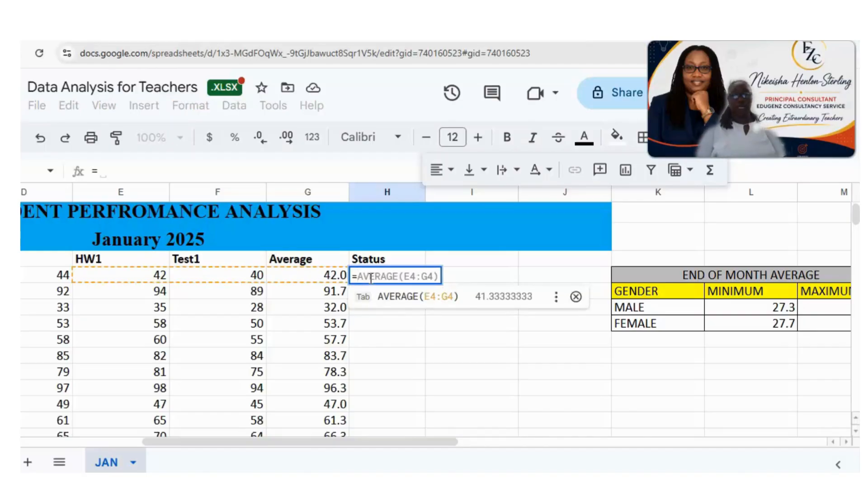
type("IF")
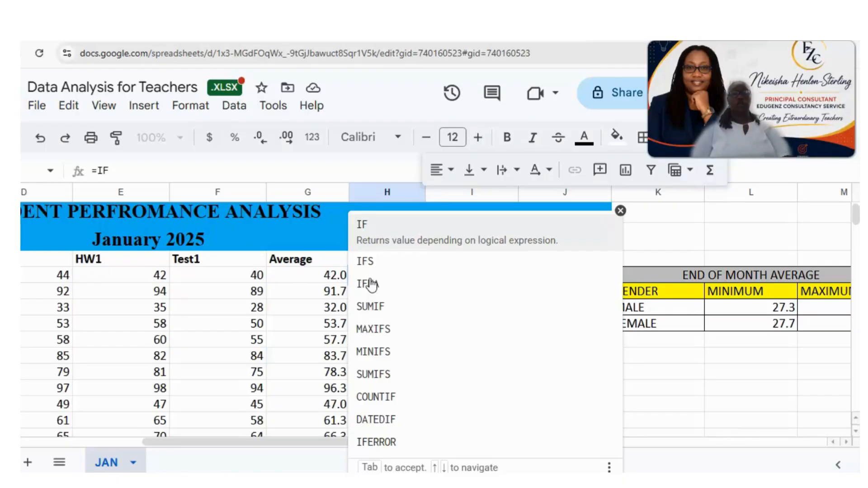
type("(")
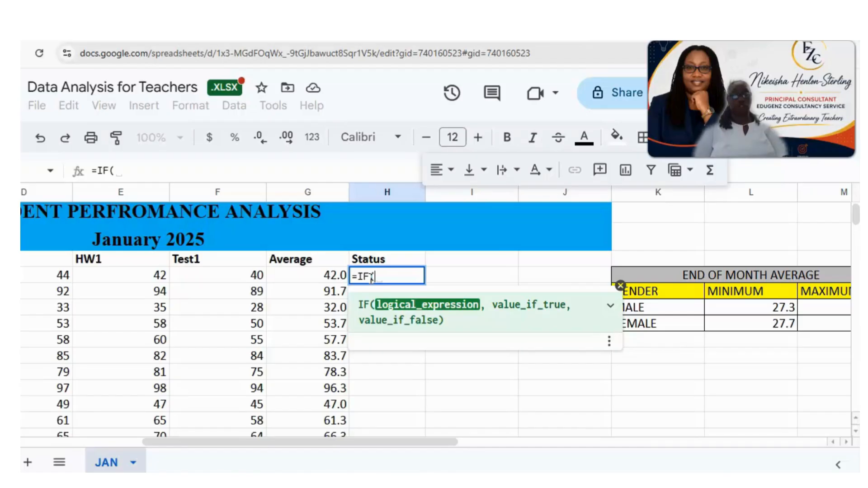
type("G")
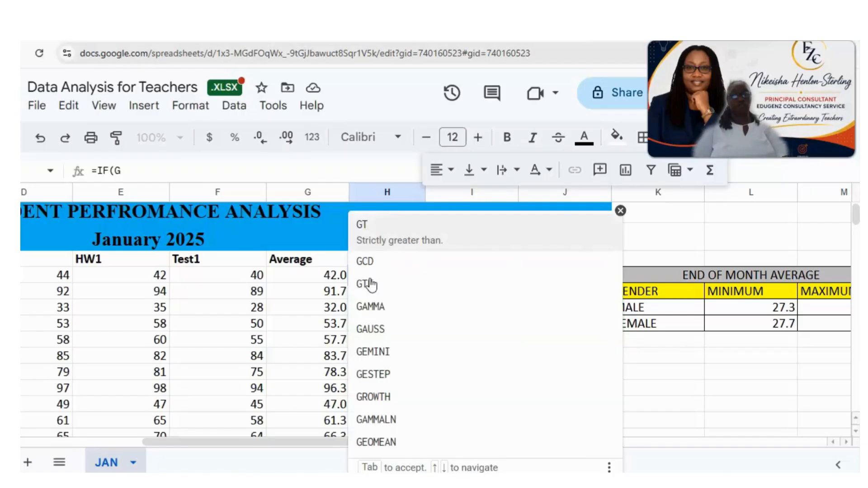
type("2")
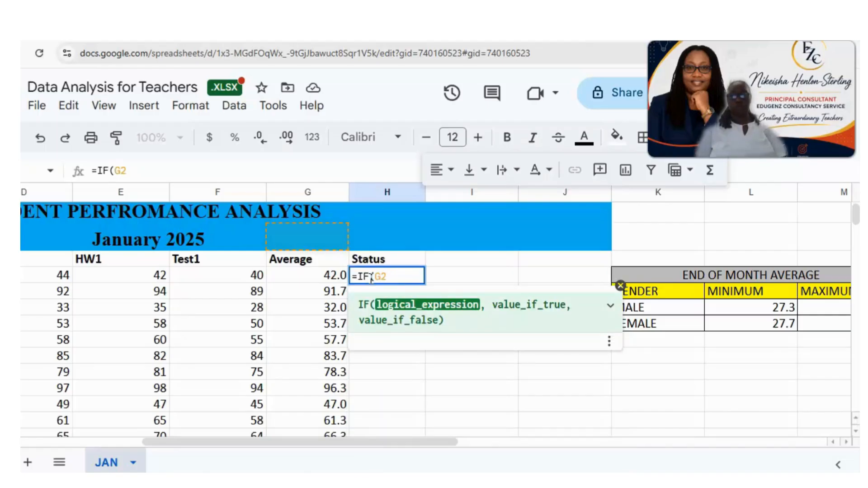
type(">")
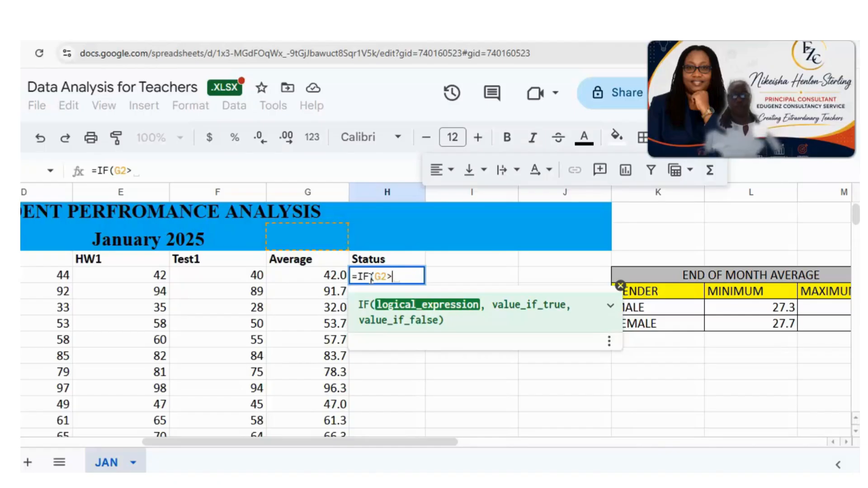
type("=")
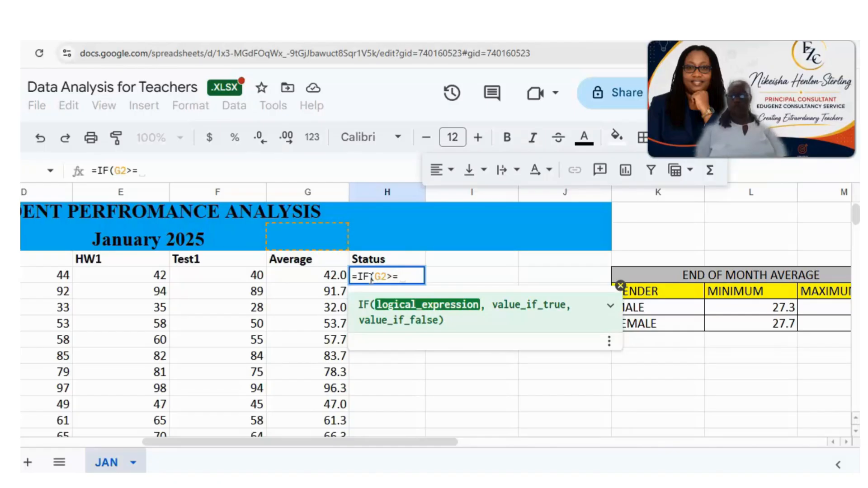
type("50")
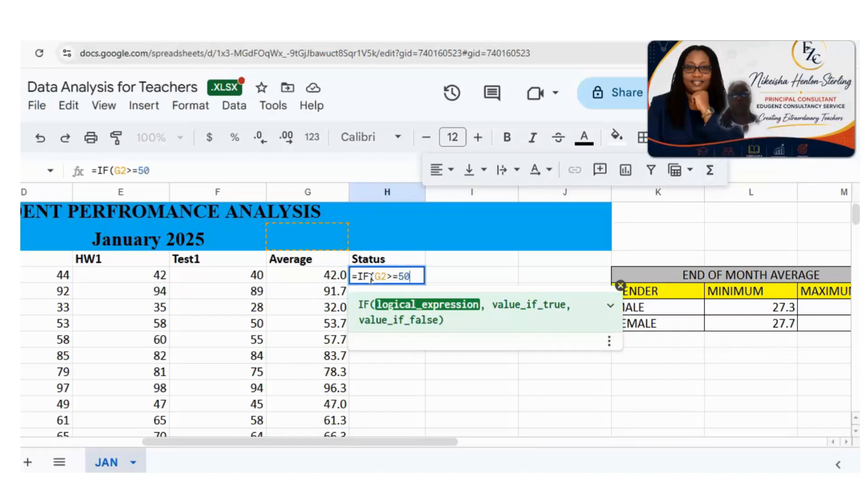
type(",")
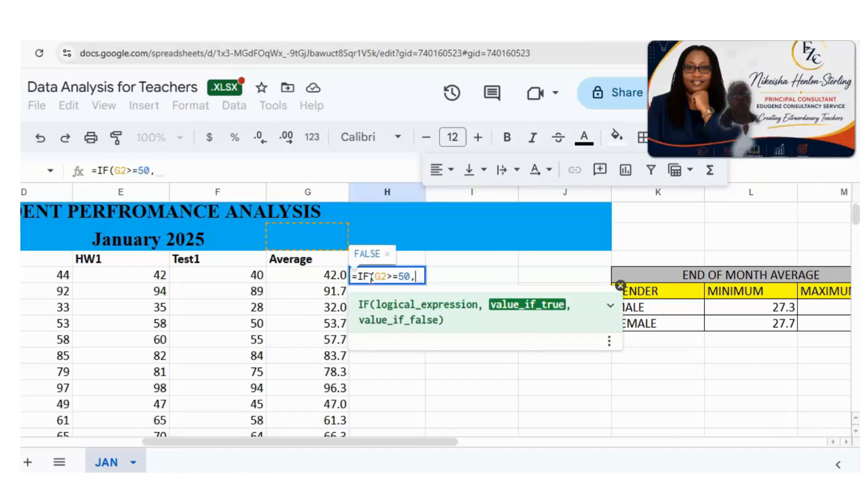
type("\"")
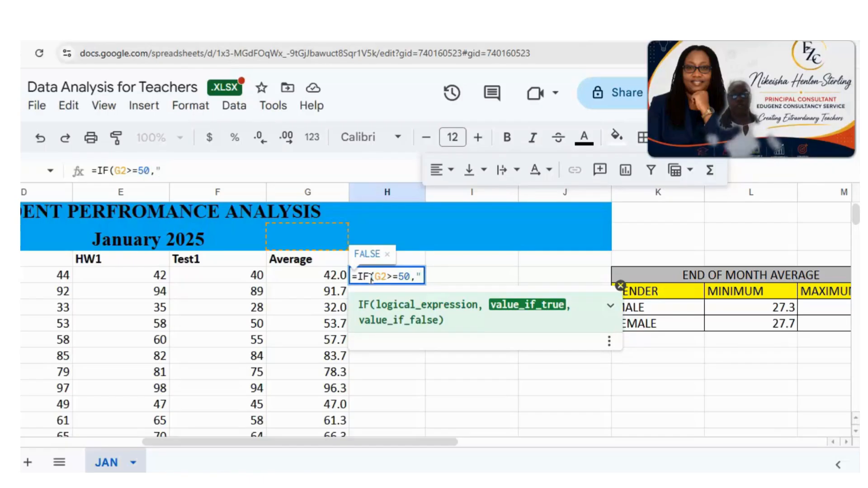
type("PASS")
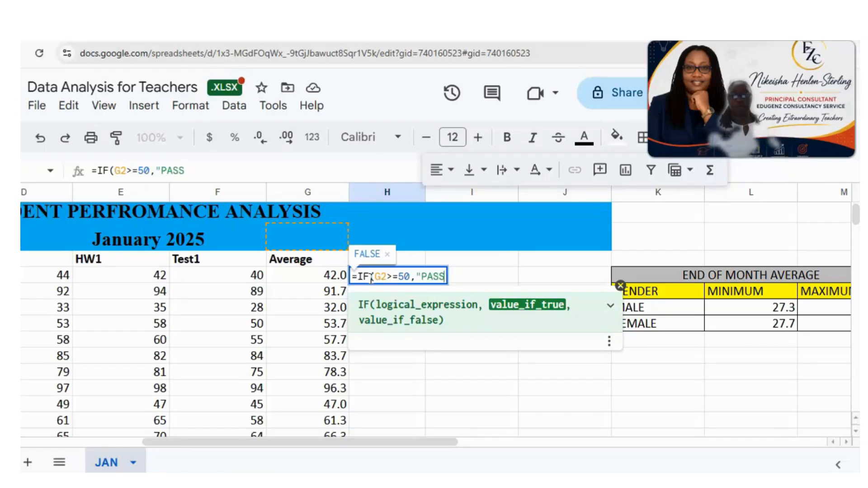
type("\"")
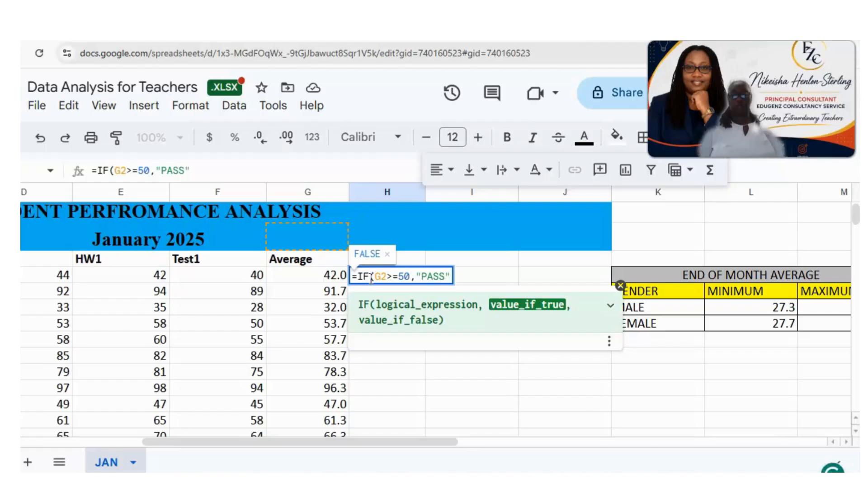
type(",")
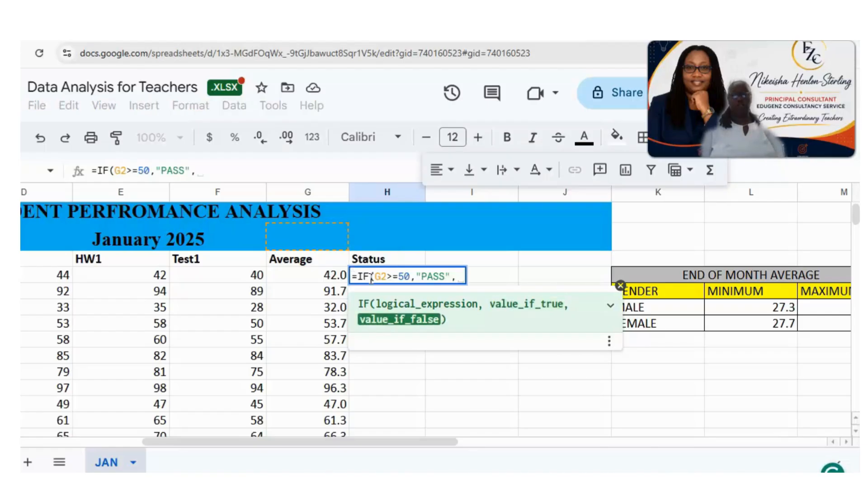
type("\"")
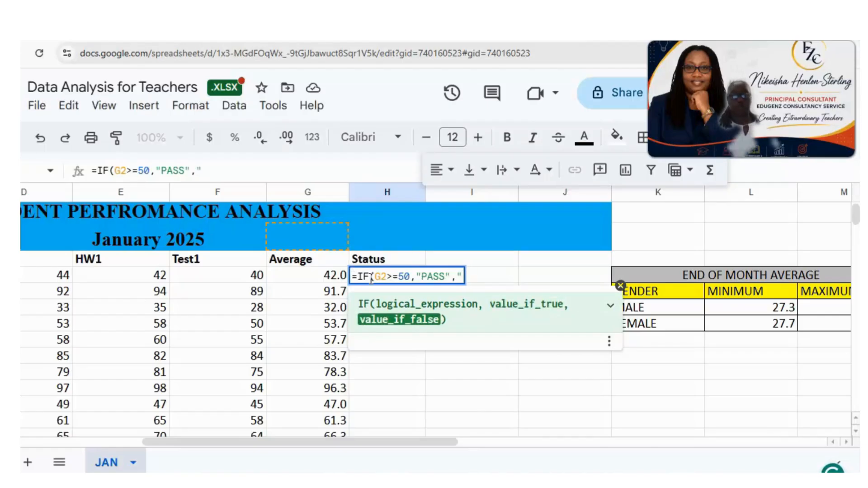
type("FAIL")
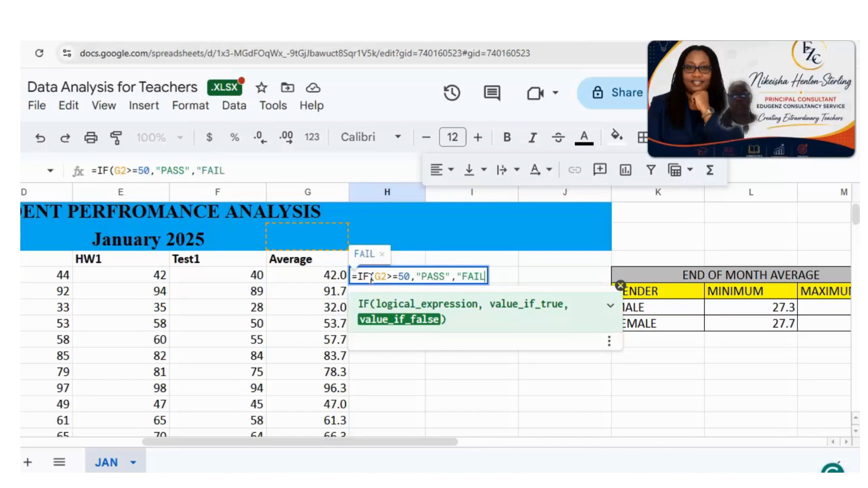
type("\")")
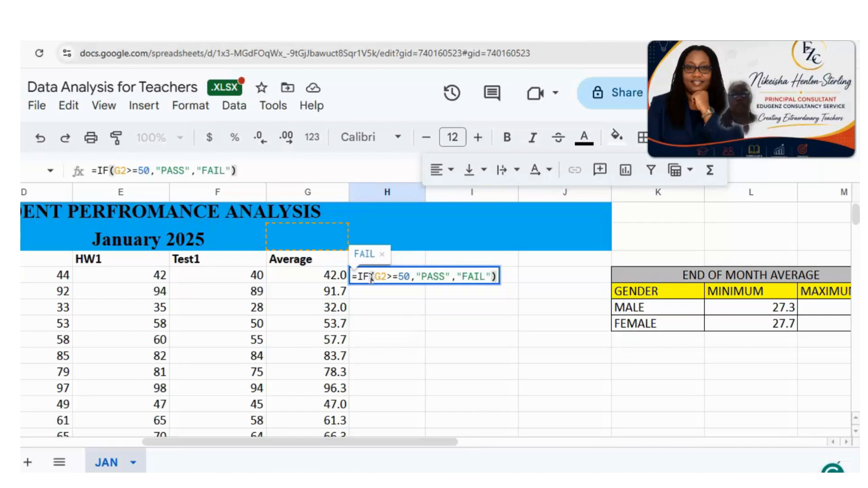
key("Return")
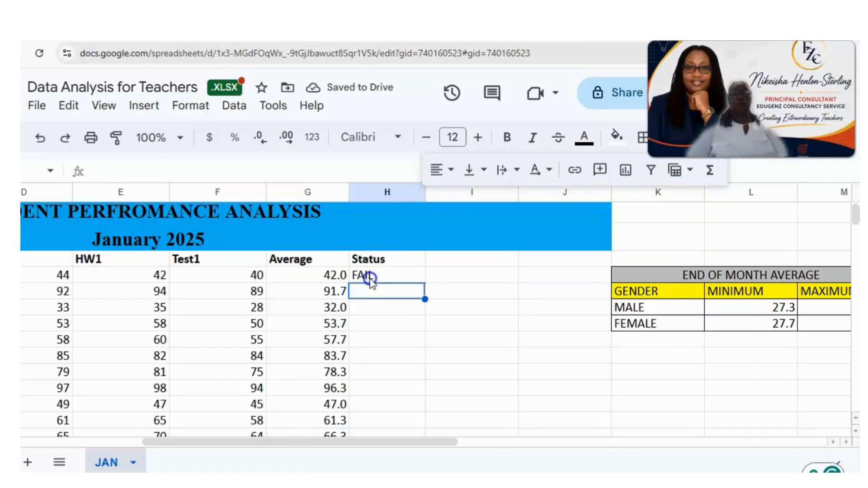
Correct the cell reference in H4's Status formula to G4, so it reads =IF(G4>=50,"PASS","FAIL").
left_click(370, 277)
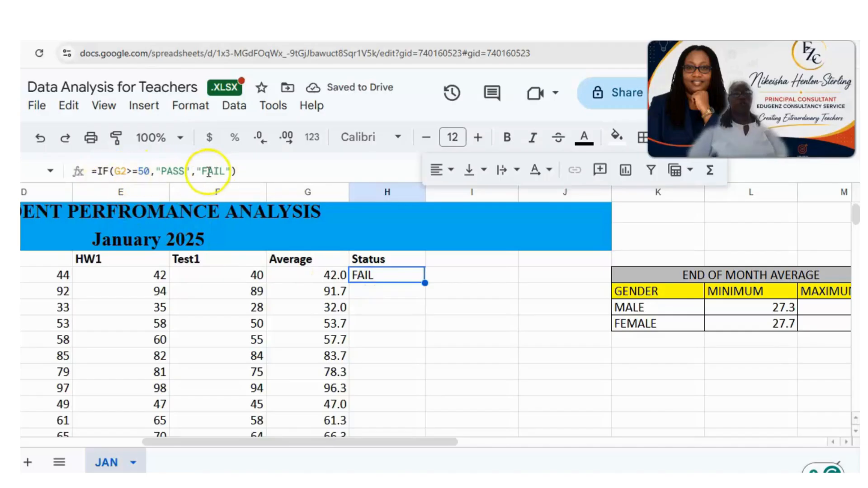
left_click(125, 172)
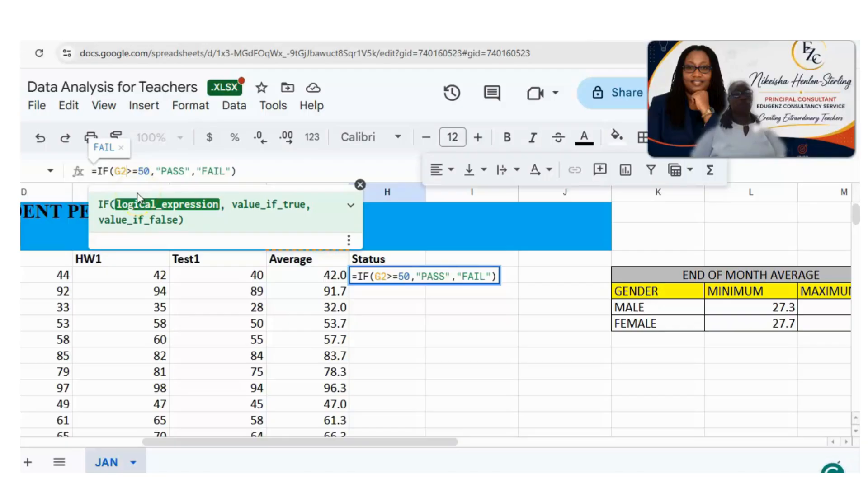
key("BackSpace")
type("4")
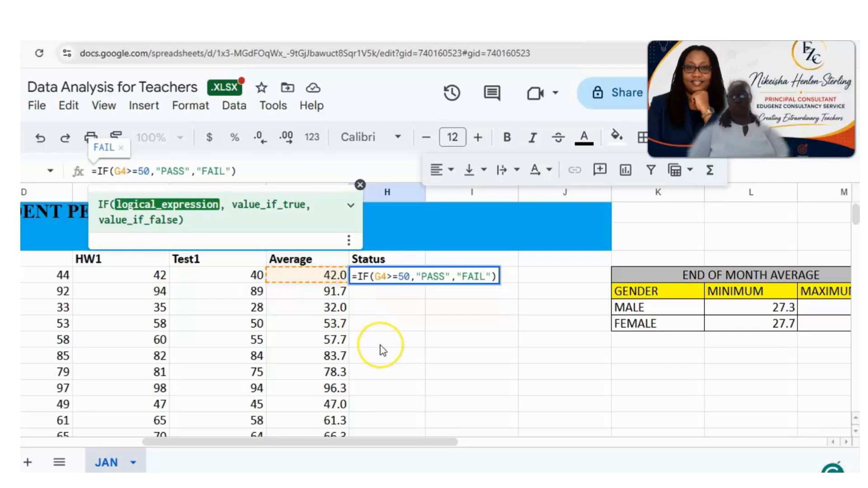
key("Return")
Copy the Status formula from H4 down the column to H37 for all remaining students.
left_click(382, 275)
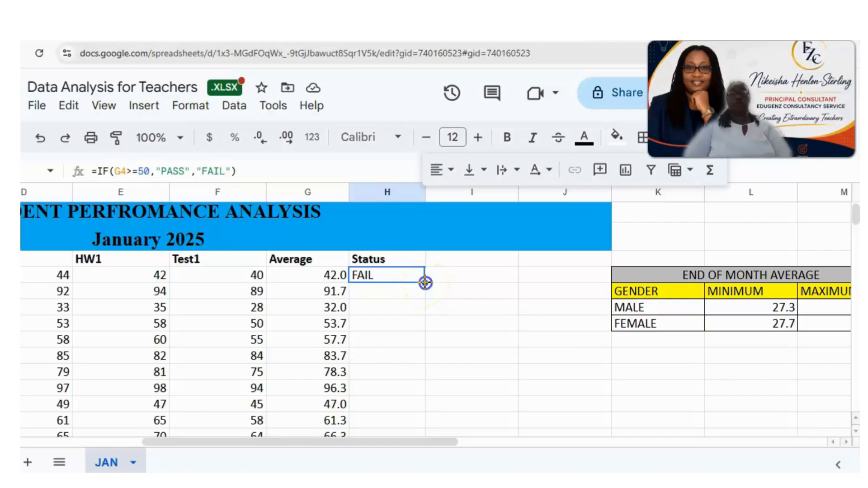
left_click_drag(425, 283, 413, 352)
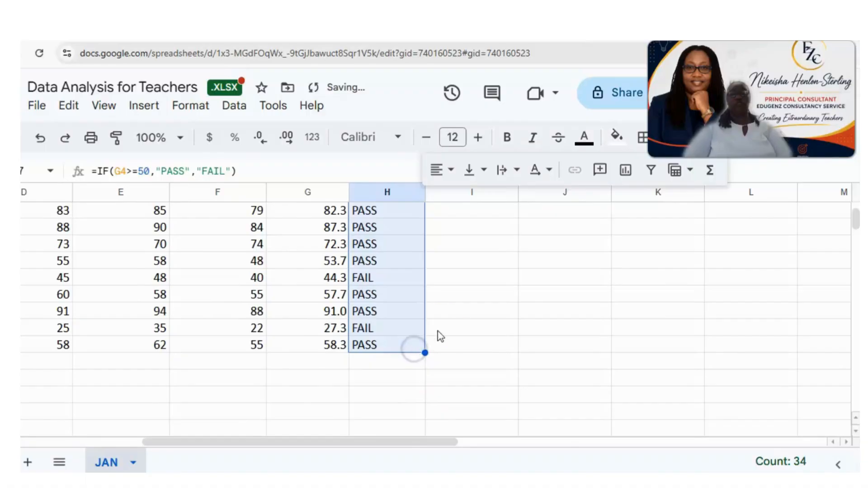
left_click(461, 308)
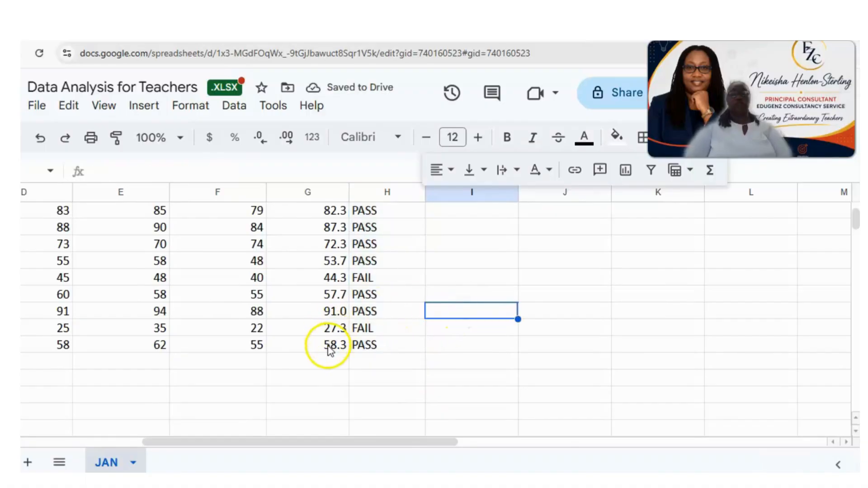
Check the Status entries in H37 and H36 against their averages, then return to the first student rows.
left_click(353, 349)
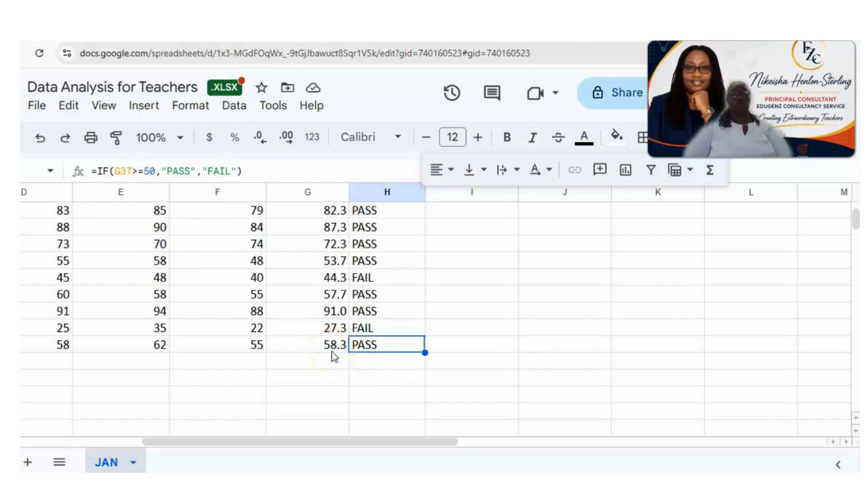
left_click(311, 329)
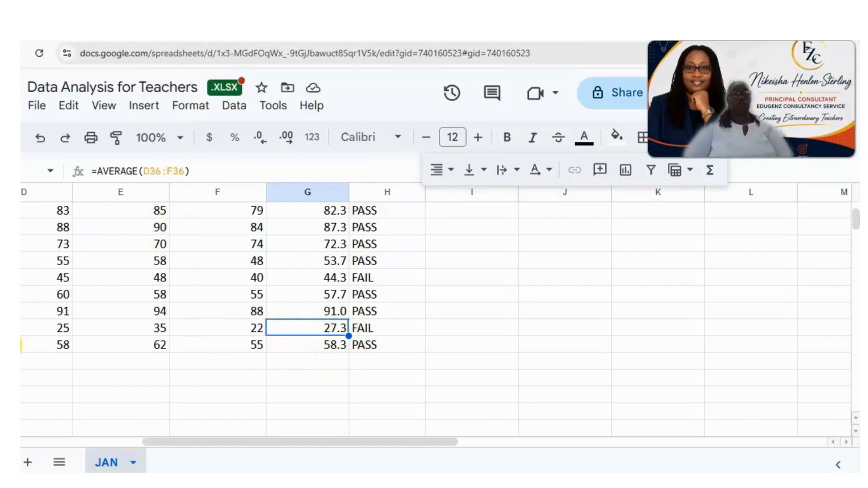
left_click(374, 328)
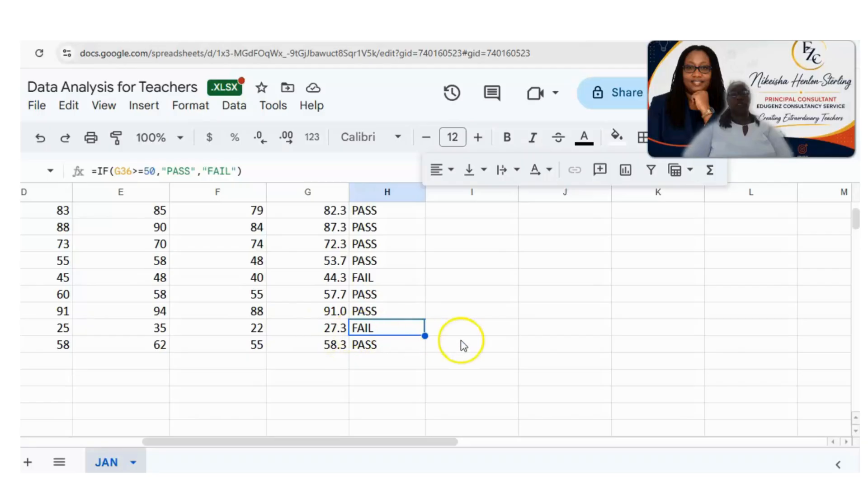
scroll(461, 344, "up", 5)
scroll(463, 346, "up", 3)
scroll(458, 346, "up", 1)
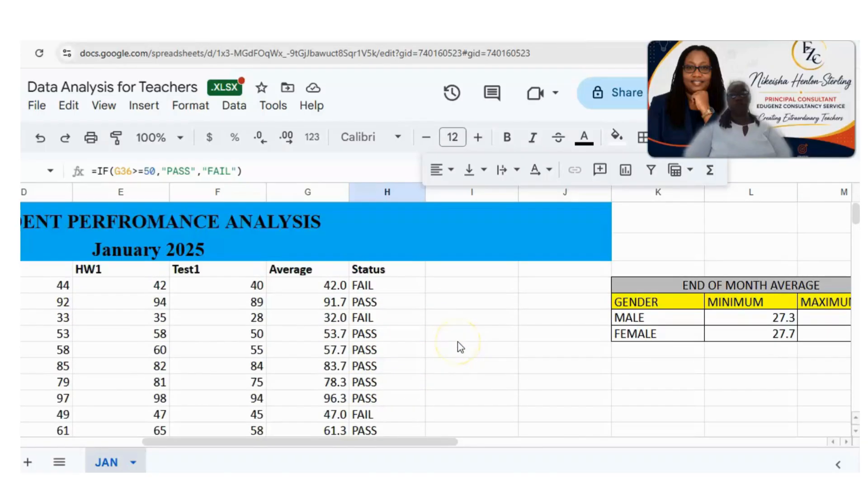